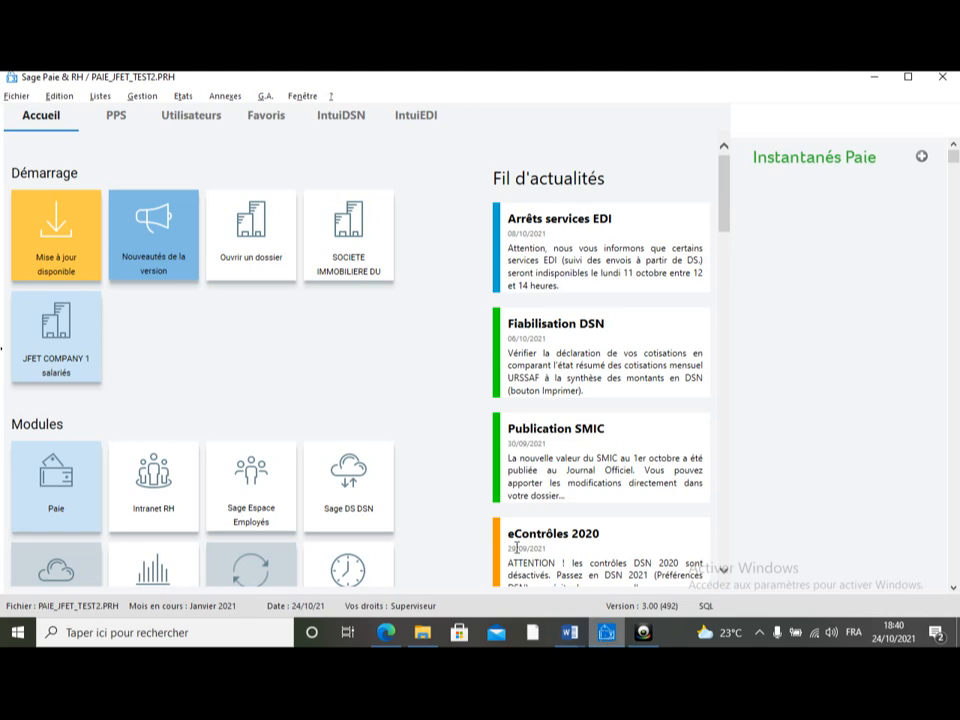
Step: Open the list of general accounts from the accounting modelling lists
left_click(93, 102)
mouse_move(162, 385)
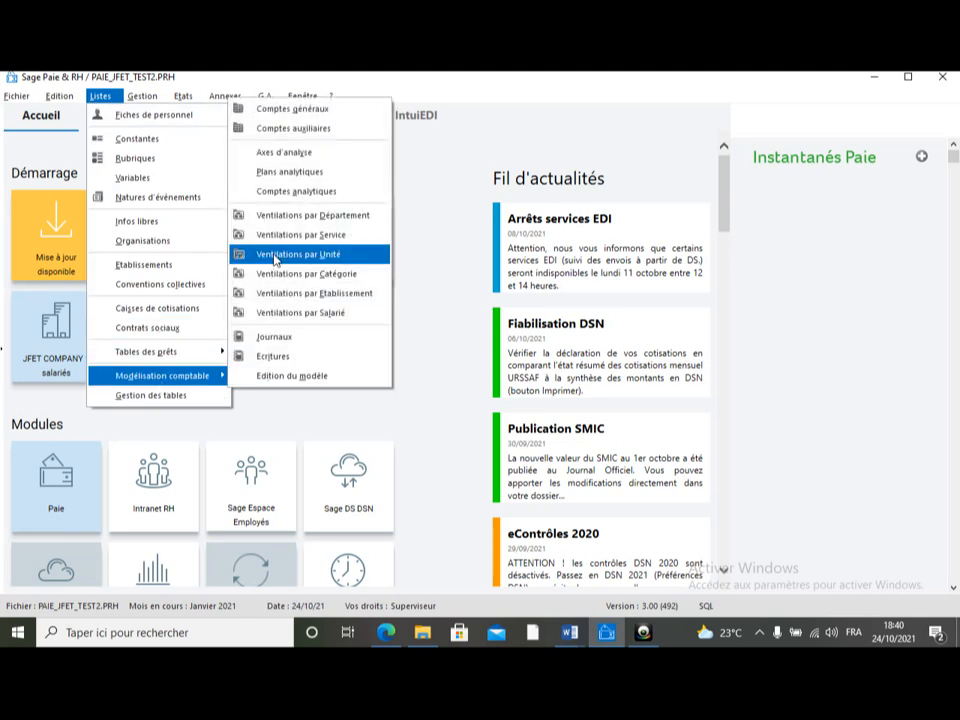
left_click(280, 108)
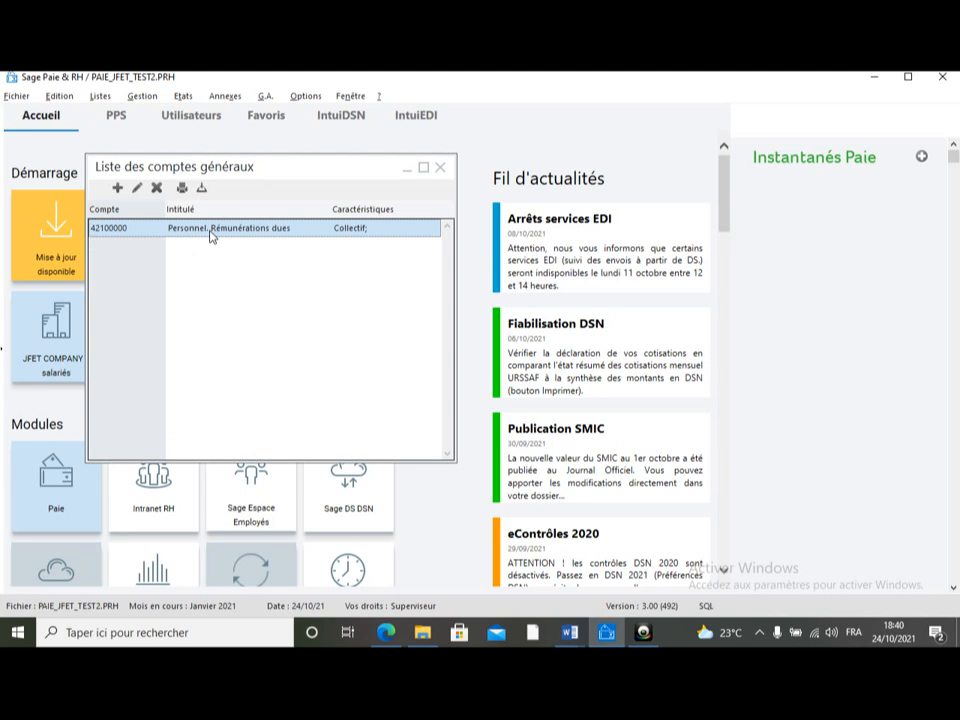
Step: Create a new general account 42220000 labelled PERSONNEL RENUMERATION DUE
left_click(115, 188)
type("4222")
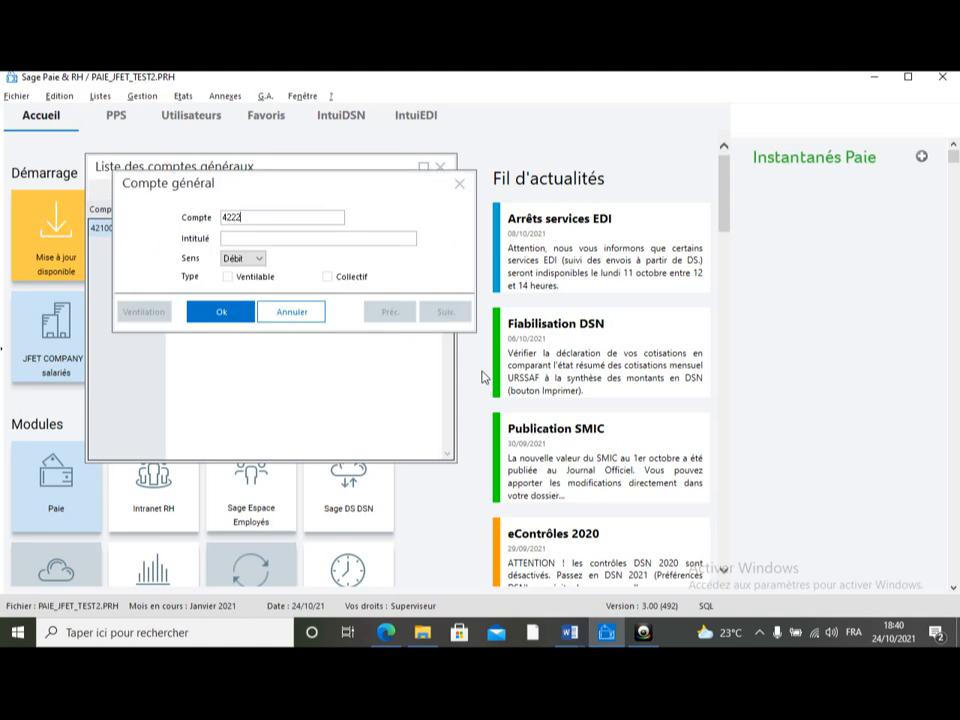
key("Tab")
type("PERSONNEL REN")
type("UMERAT")
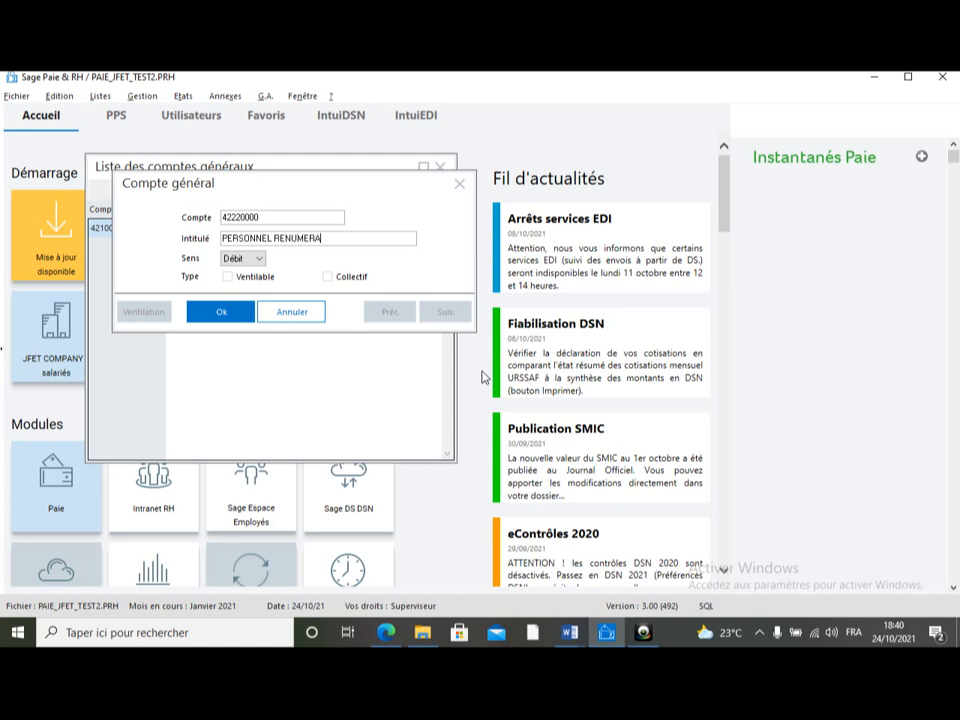
key("BackSpace")
type("TION DUE")
Step: Set the account's direction to Crédit, mark it Collectif, and confirm it
left_click(260, 260)
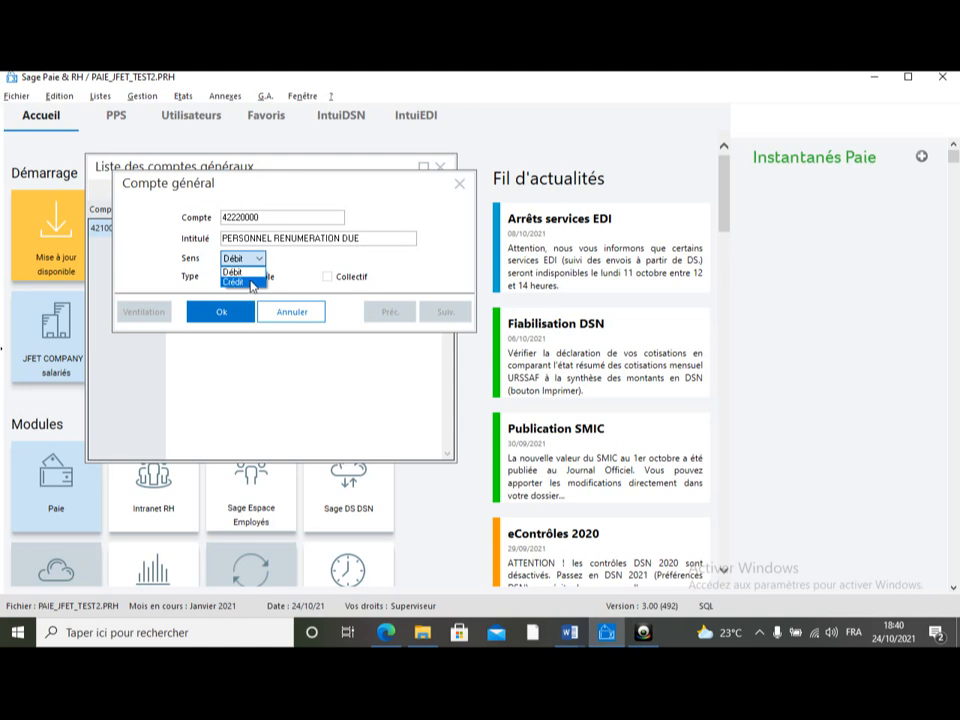
left_click(251, 281)
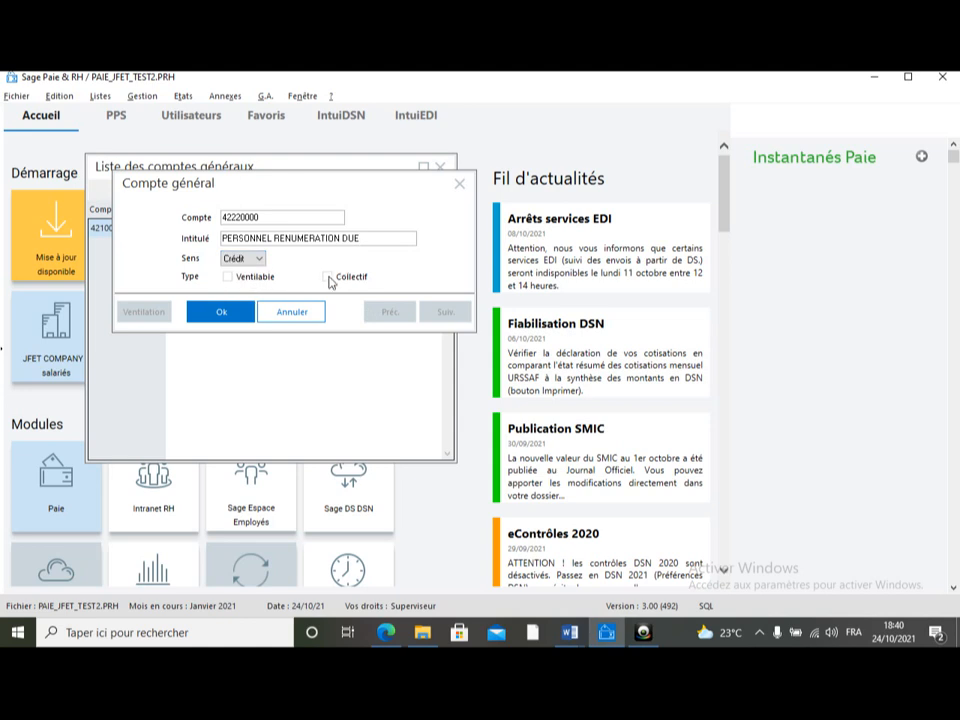
left_click(328, 277)
left_click(235, 313)
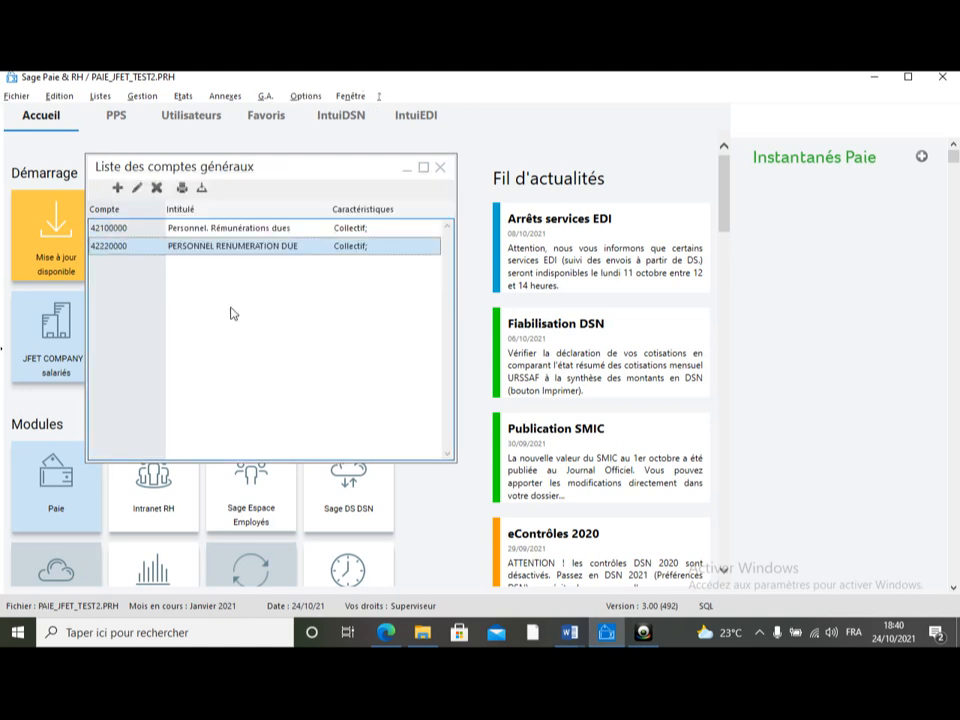
Step: Reopen the 42220000 account to check its settings and close it
left_click(137, 189)
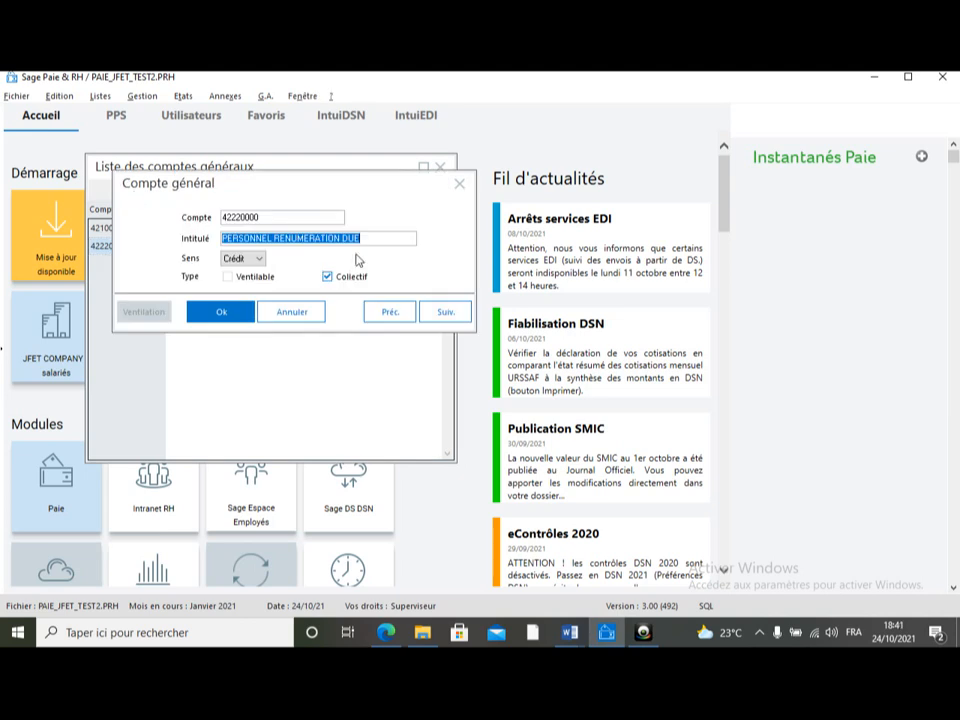
left_click(460, 184)
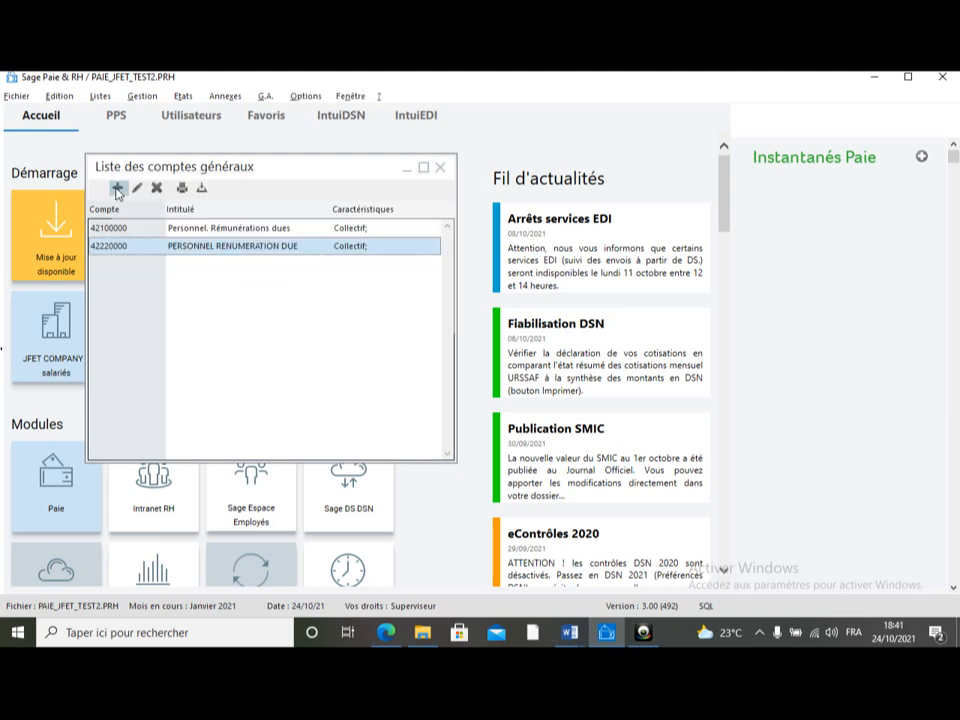
Step: Create a new general account 66110000 labelled SALAIRE ET COMMISSION
left_click(117, 189)
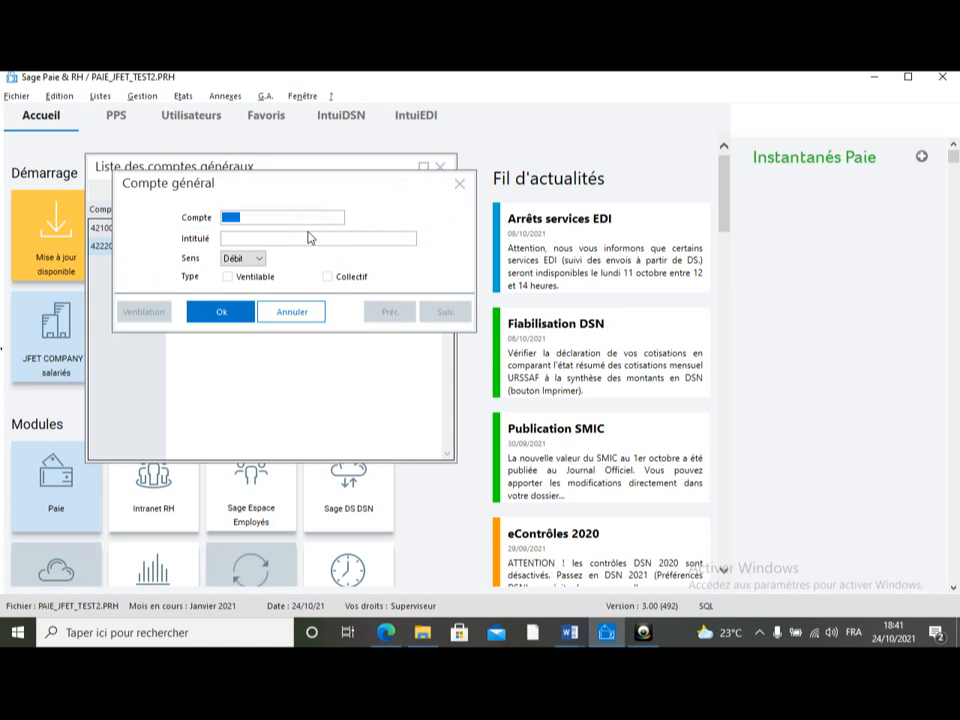
type("66110000")
key("Tab")
type("SALAIRE E")
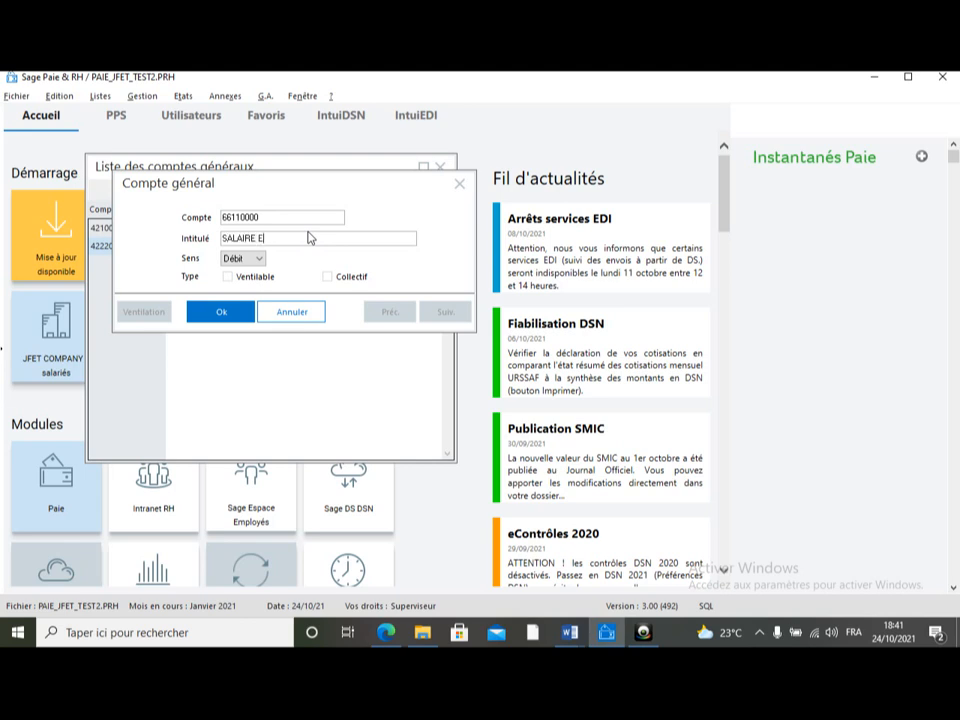
type("T COMMISSION")
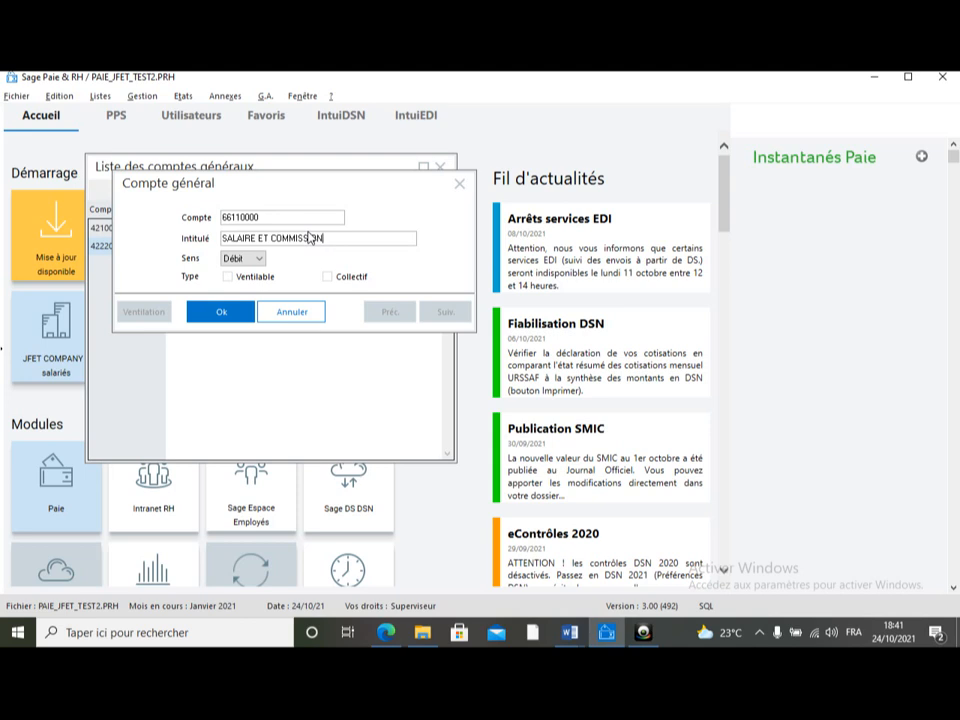
Step: Keep the direction Débit, mark the account Ventilable, confirm, and close the analytic breakdown window
left_click(261, 263)
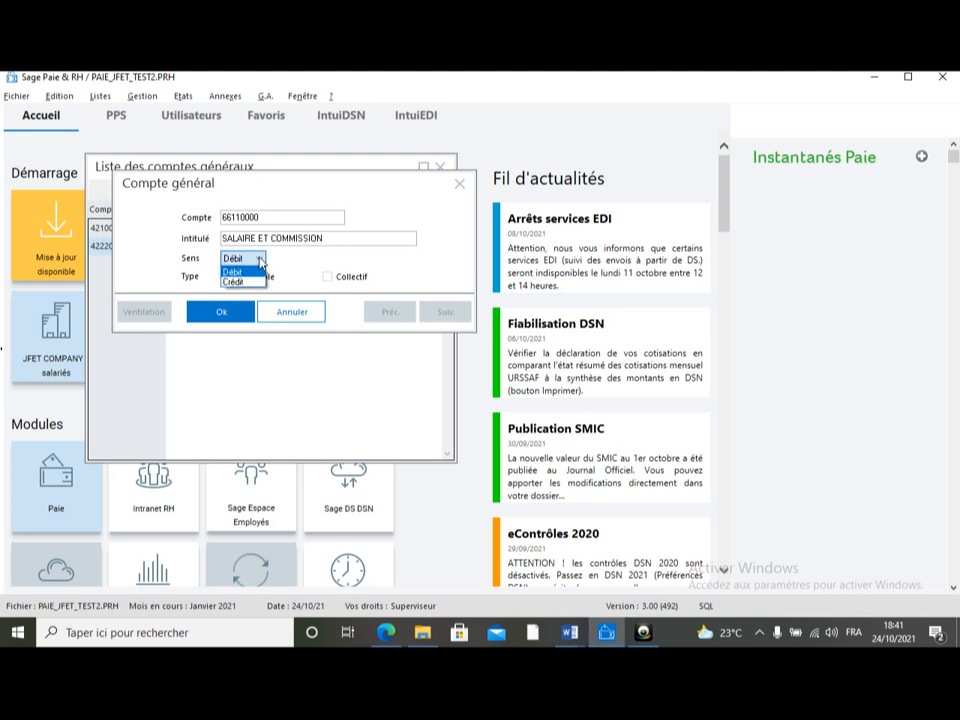
left_click(240, 271)
left_click(228, 276)
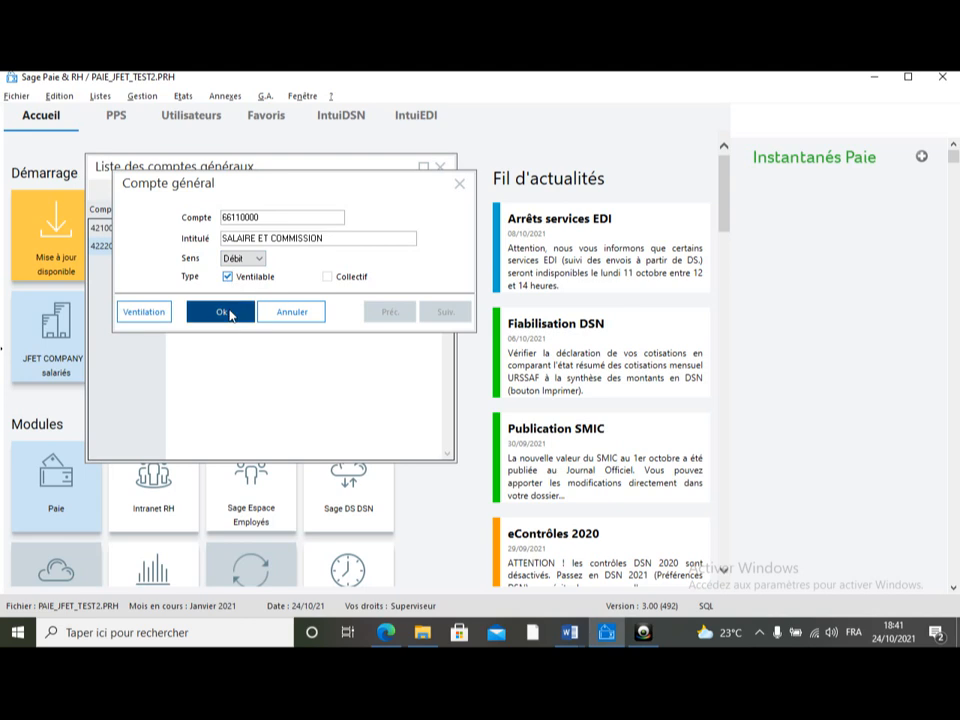
left_click(229, 313)
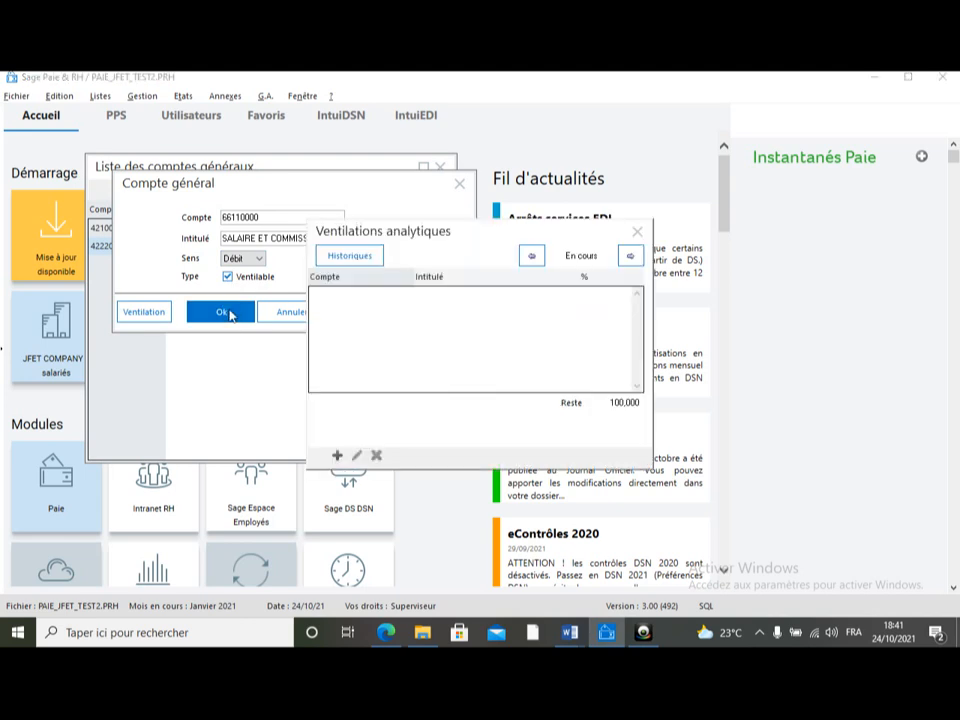
left_click(636, 233)
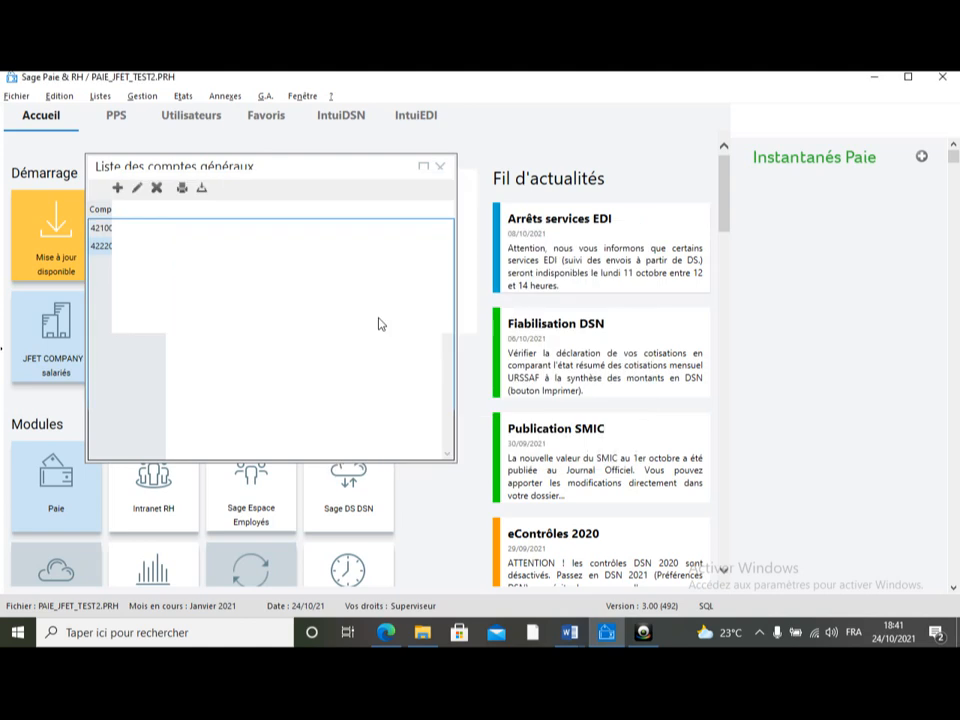
Step: Create a new general account 66380000 labelled INDEMNITES DIVERS
left_click(117, 187)
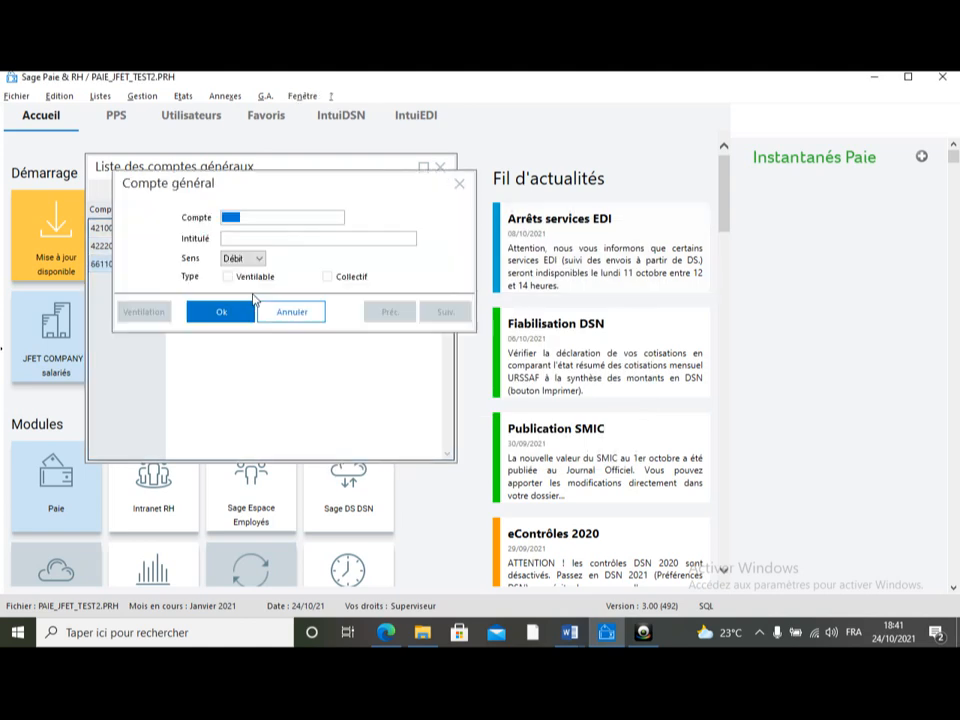
type("663")
key("BackSpace")
type("380000")
key("Tab")
type("INDEMN")
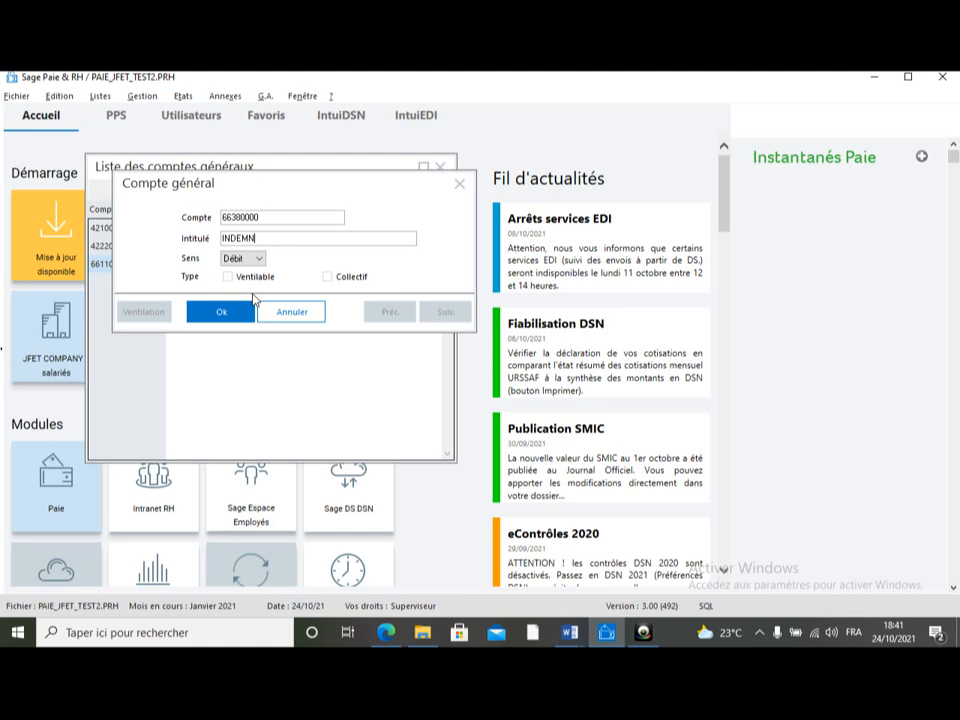
type("ITES DIVERS")
key("Tab")
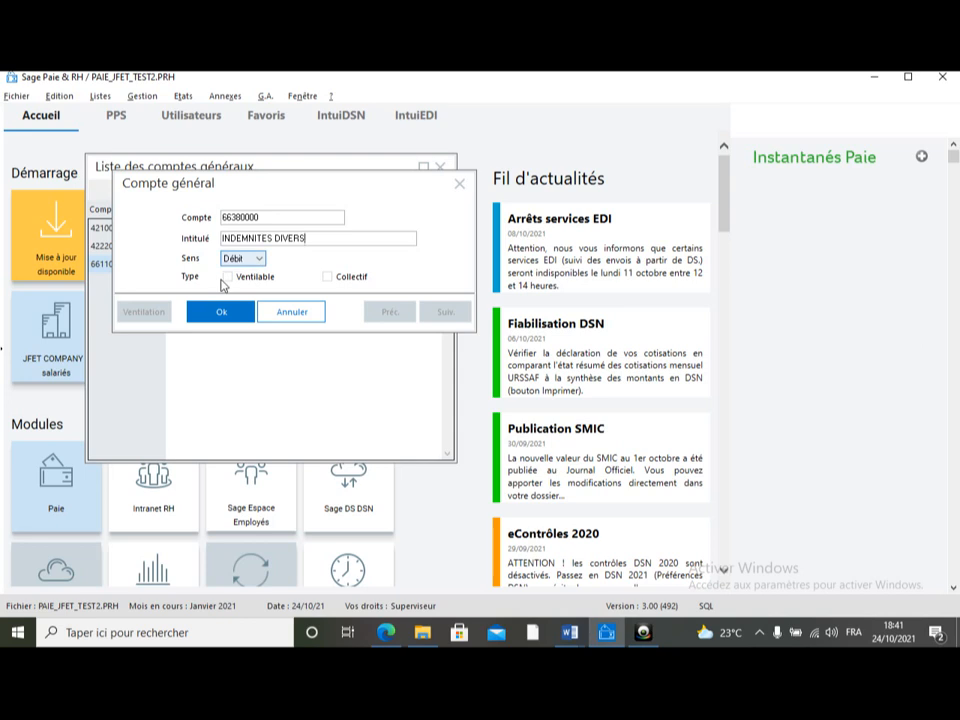
Step: Mark the account Ventilable, confirm, close the analytic breakdown window and the accounts list
left_click(227, 277)
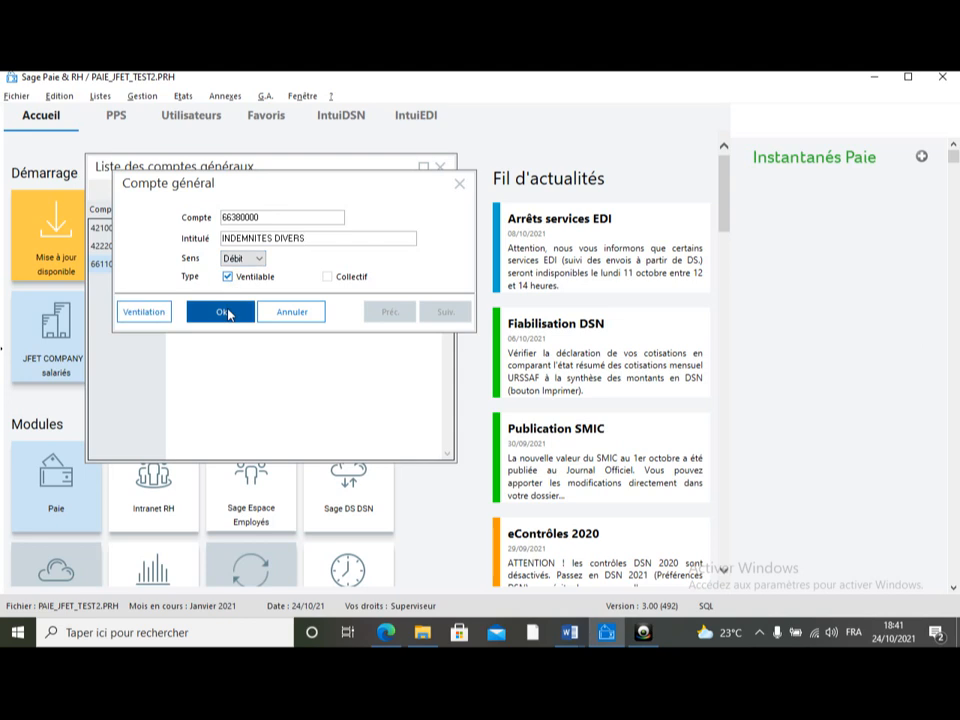
left_click(226, 312)
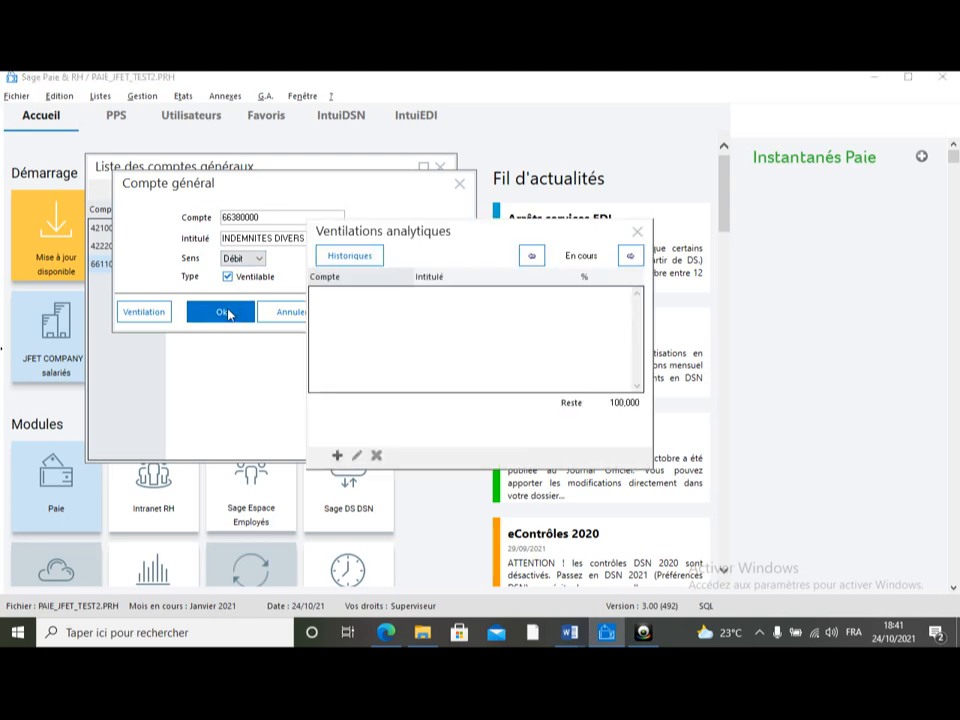
left_click(634, 231)
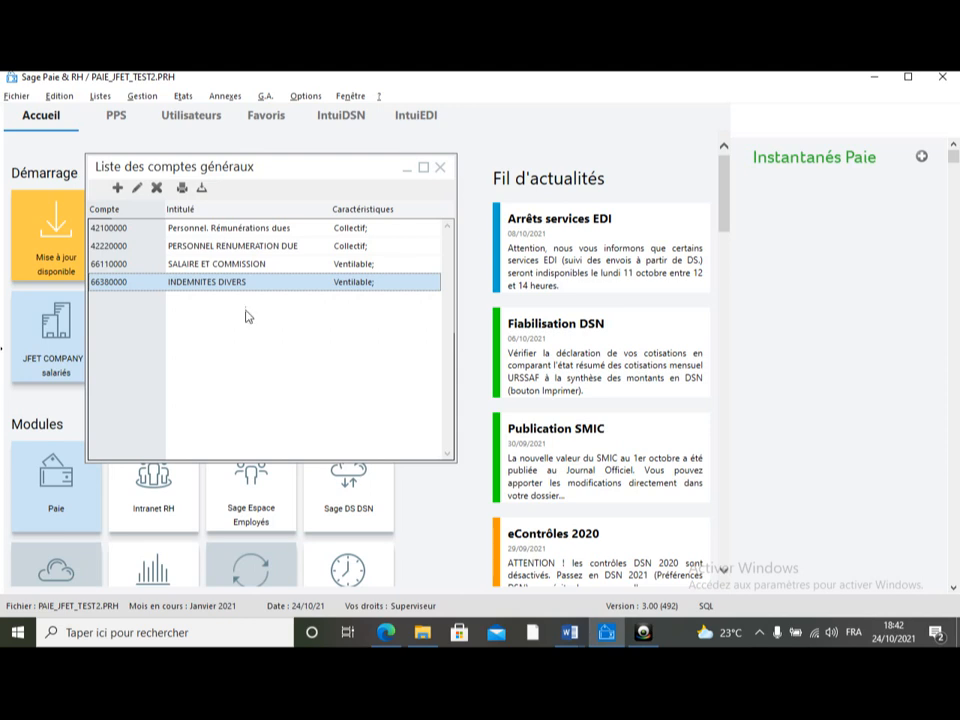
left_click(440, 168)
Step: Open the list of journals from the accounting modelling lists
left_click(99, 96)
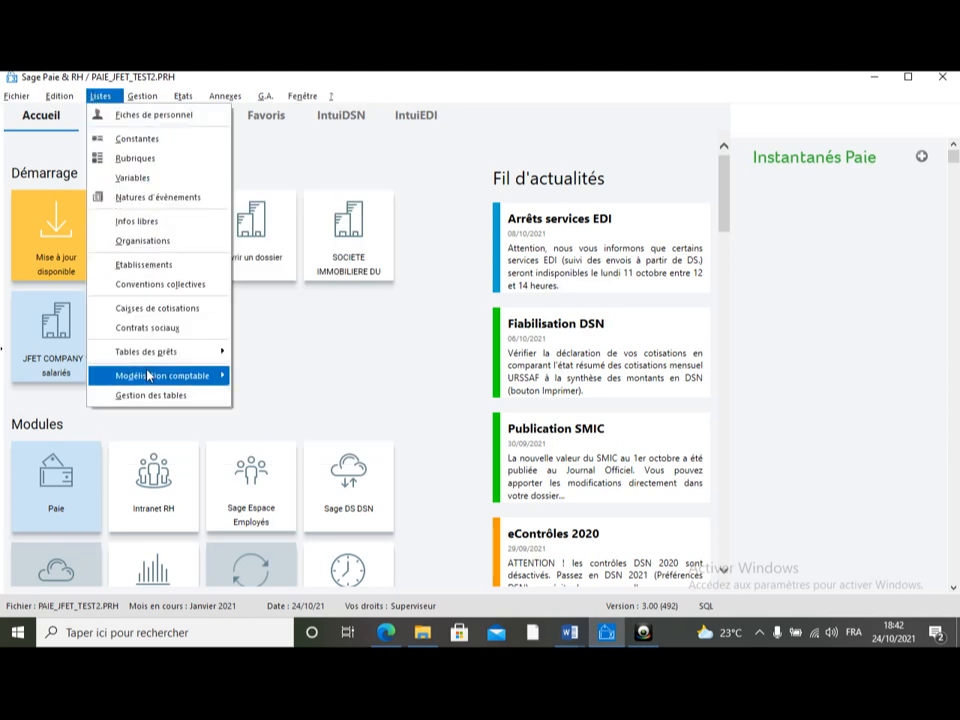
mouse_move(148, 375)
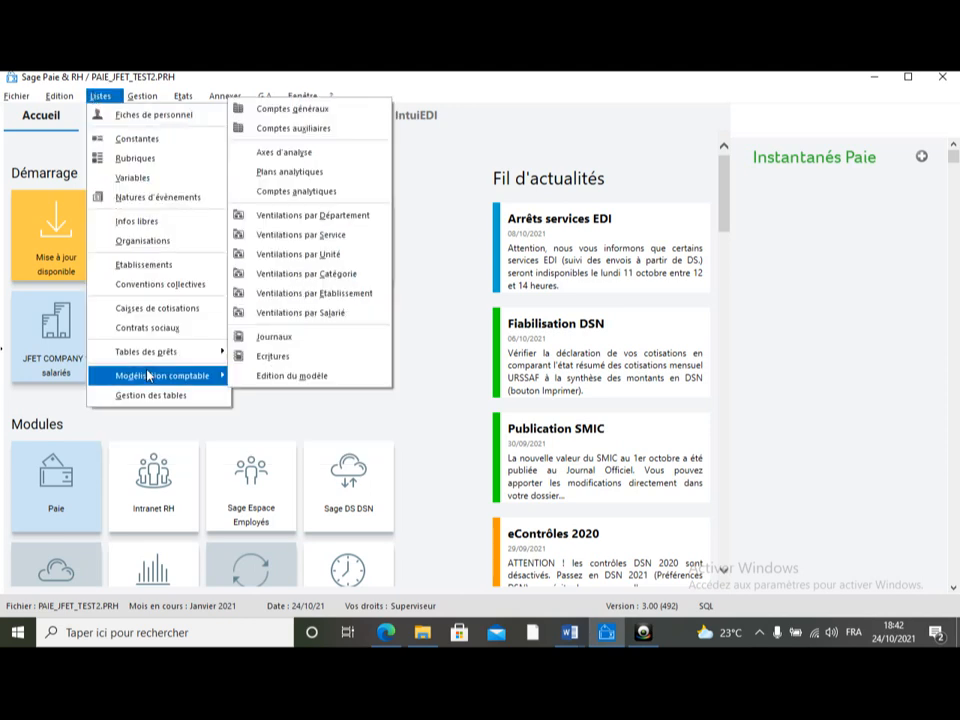
left_click(290, 336)
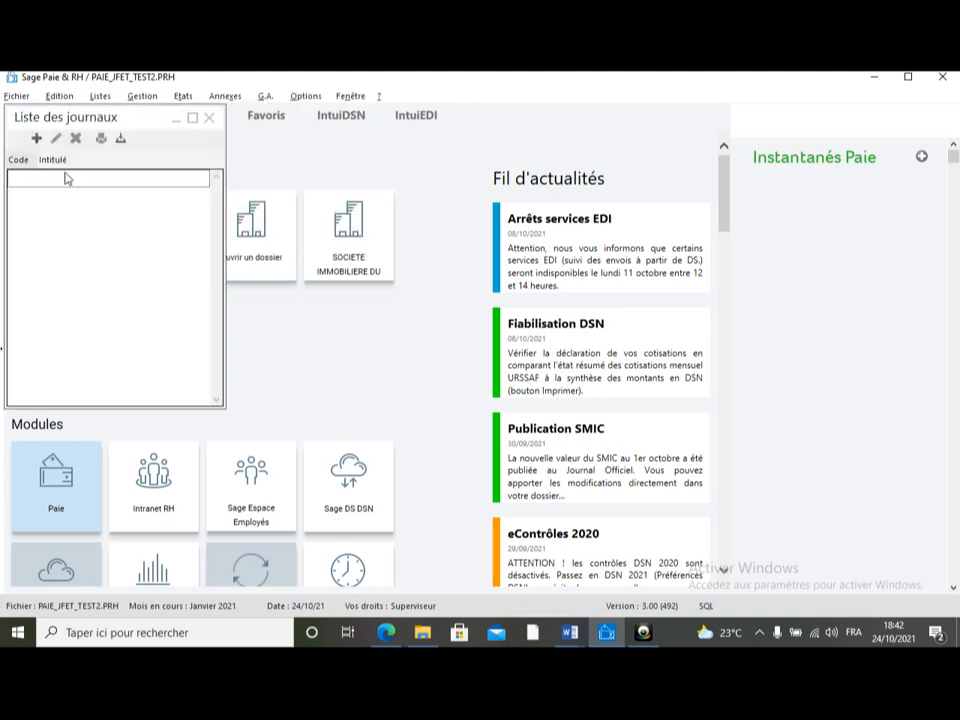
Step: Create a journal with code PAI labelled JOURNAL DE PAIE and close the journals list
left_click(37, 139)
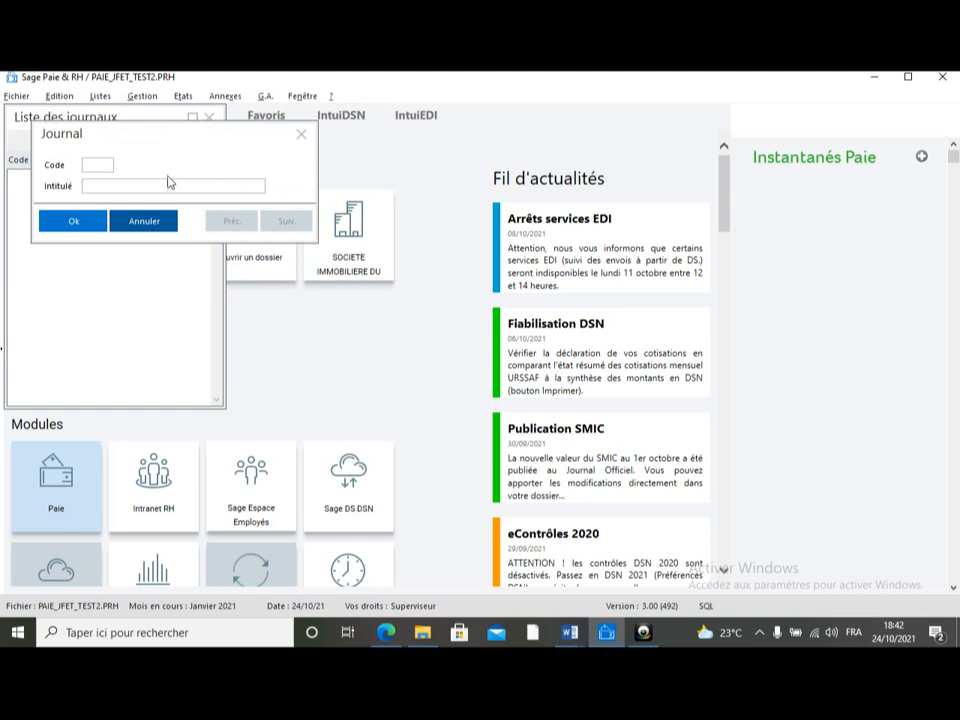
type("PAI")
key("Tab")
type("JOURNAL DE PAIE")
left_click(78, 224)
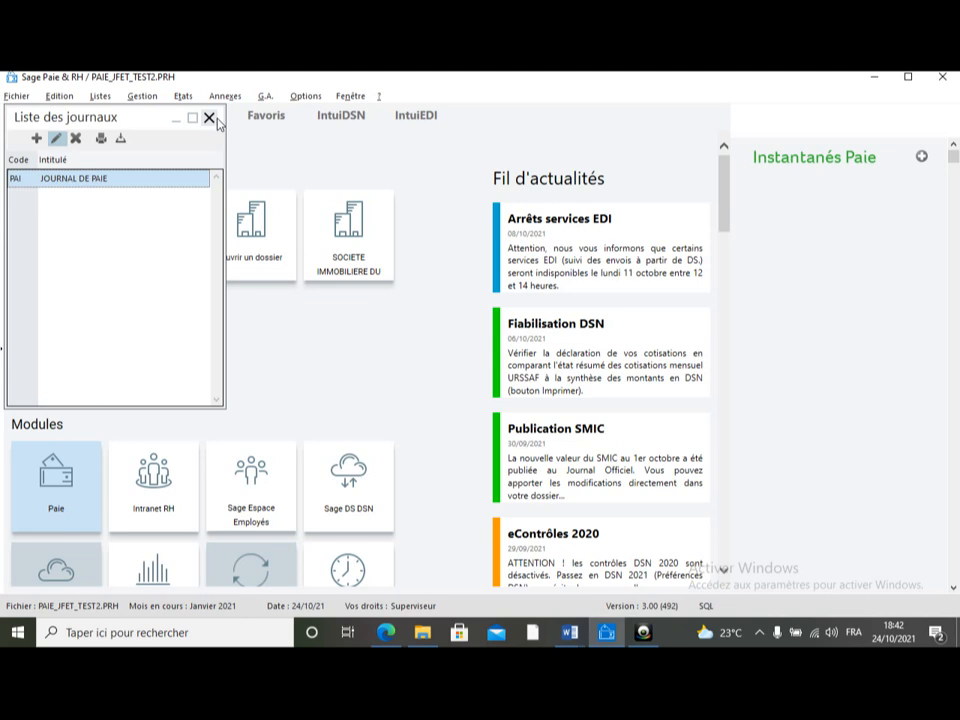
left_click(212, 119)
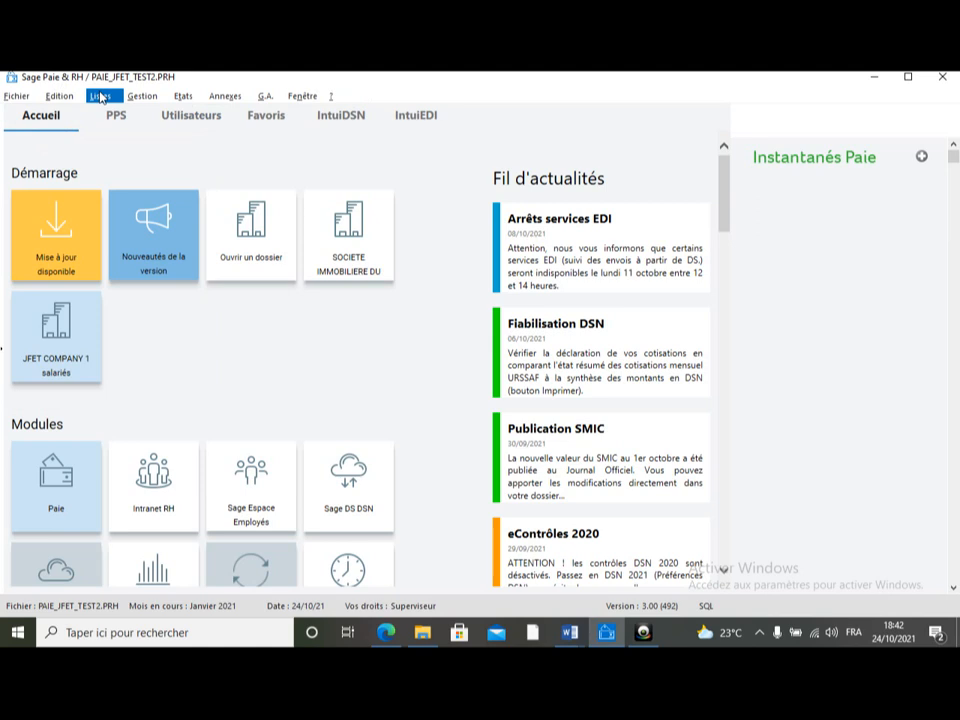
Step: Open the accounting entries for the PAI journal and start a new entry piece
left_click(100, 97)
mouse_move(171, 377)
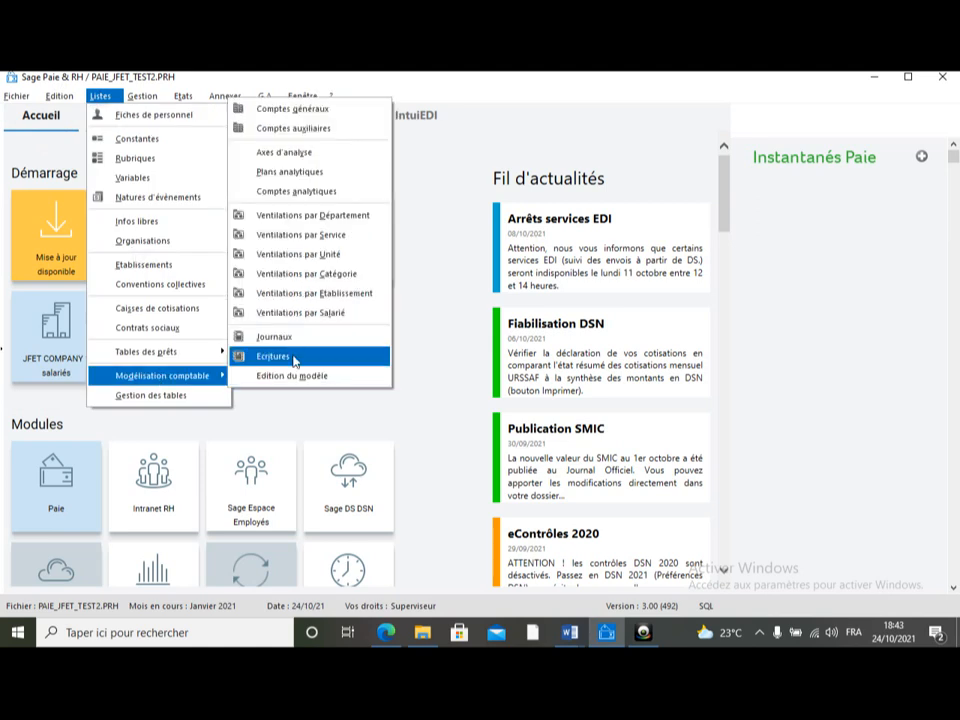
left_click(295, 358)
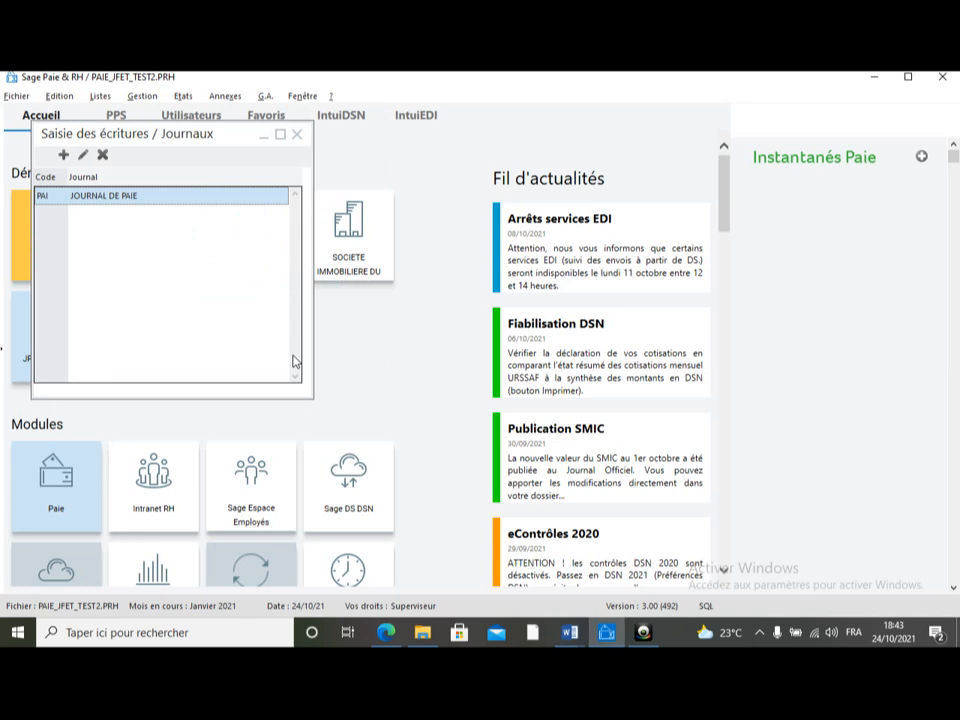
double_click(143, 193)
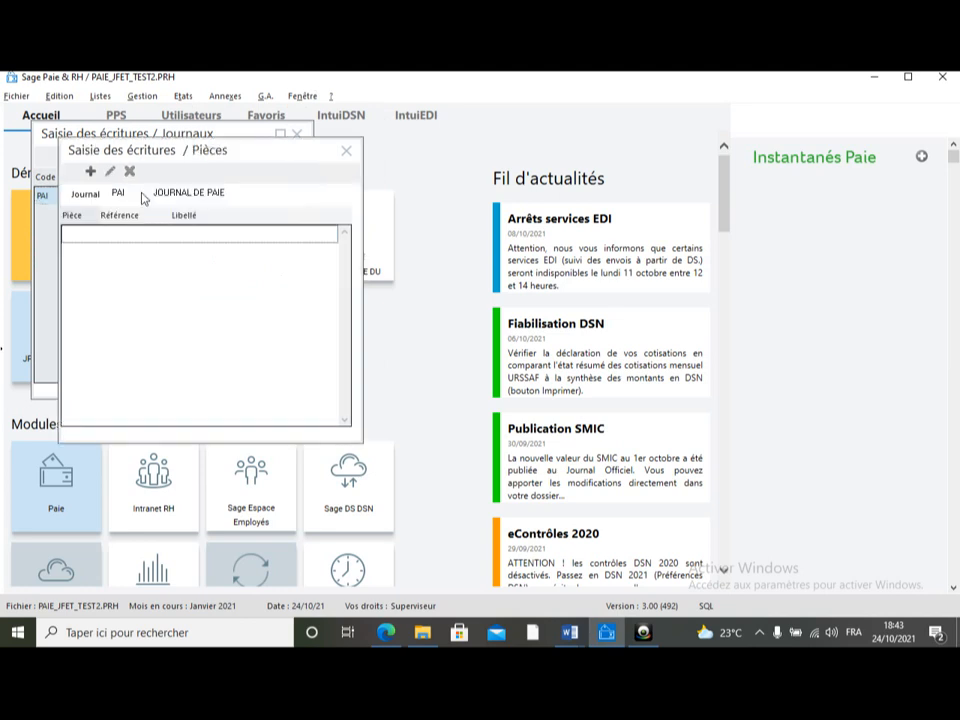
left_click(91, 173)
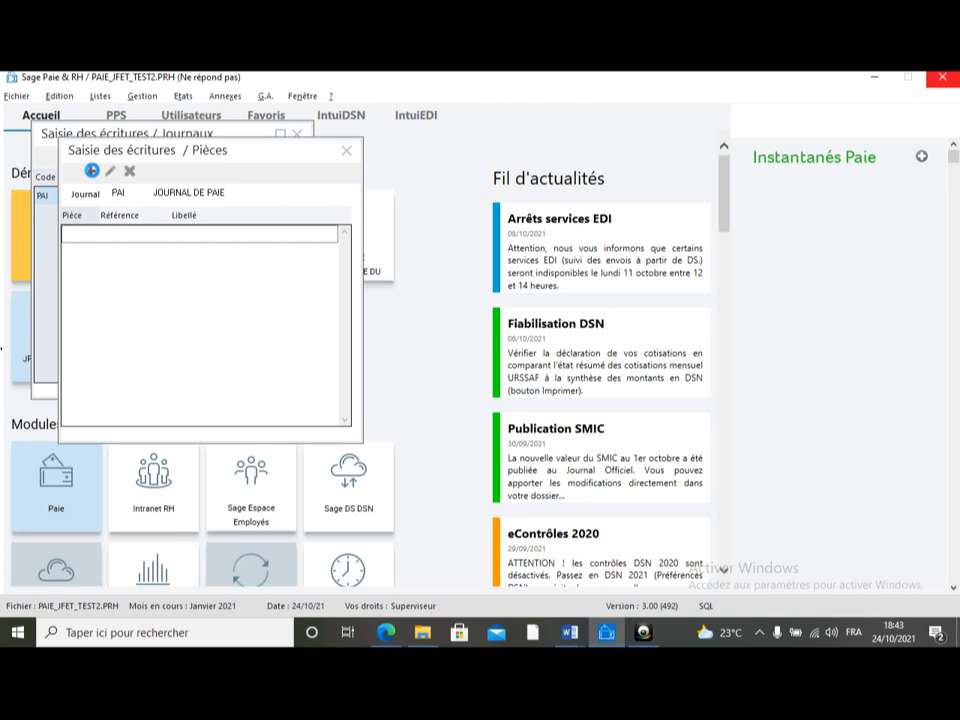
left_click(92, 174)
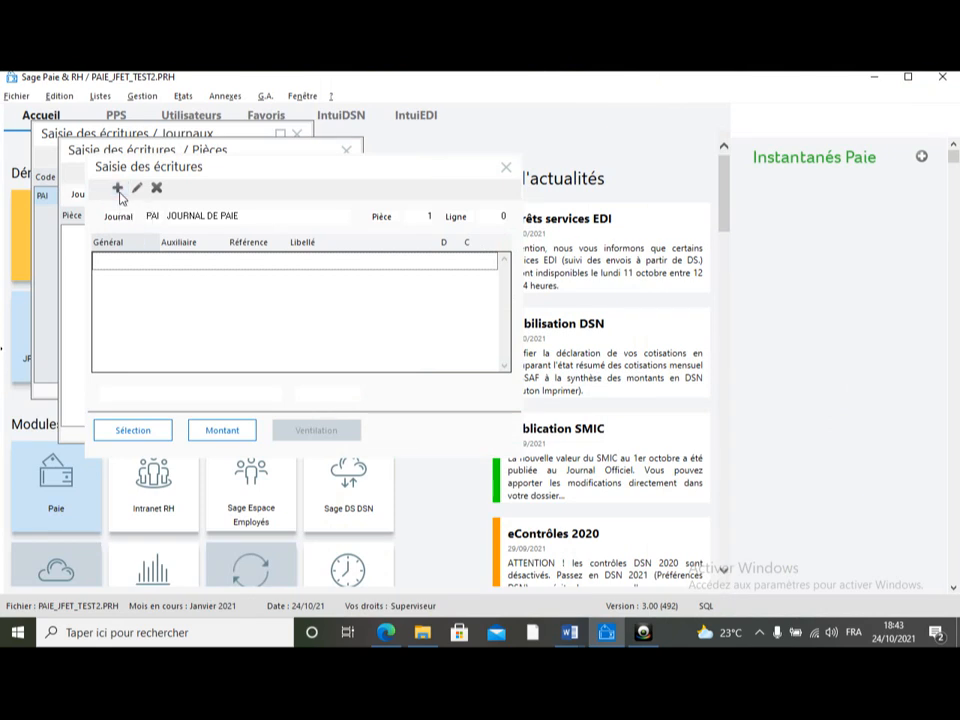
Step: Start a new entry line and select general account 66110000 SALAIRE ET COMMISSION
left_click(118, 189)
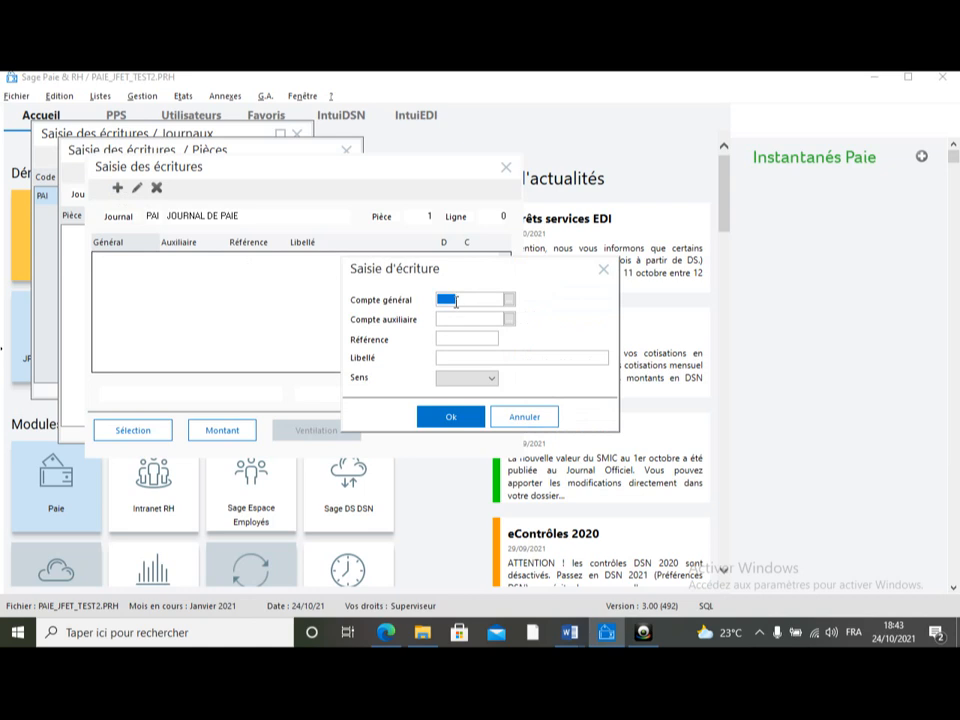
type("6611")
left_click(509, 300)
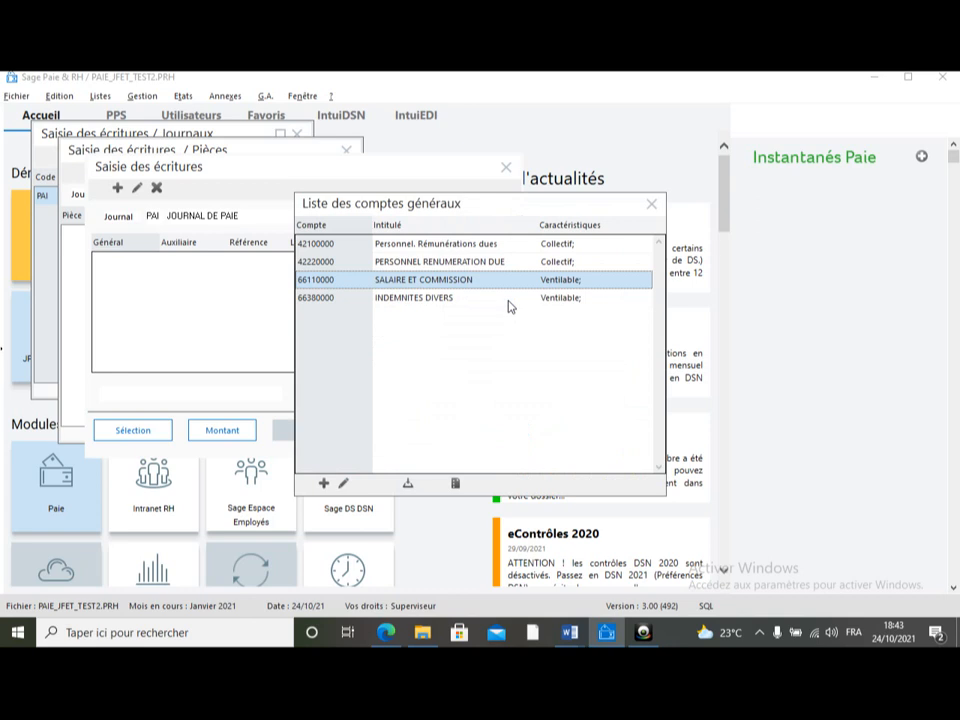
double_click(476, 285)
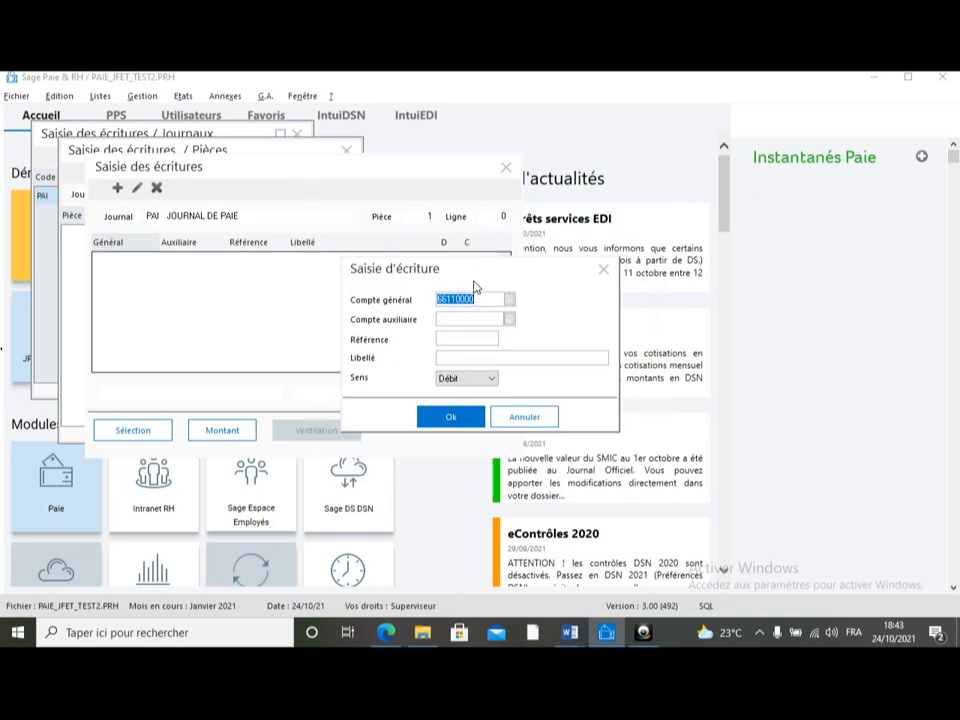
Step: Enter reference PAIE and label CONSTATATION SALAIRE FIN DU MOIS on the debit line, and confirm it
left_click(439, 338)
type("PAIE")
key("Tab")
type("CONSTATATION SAL")
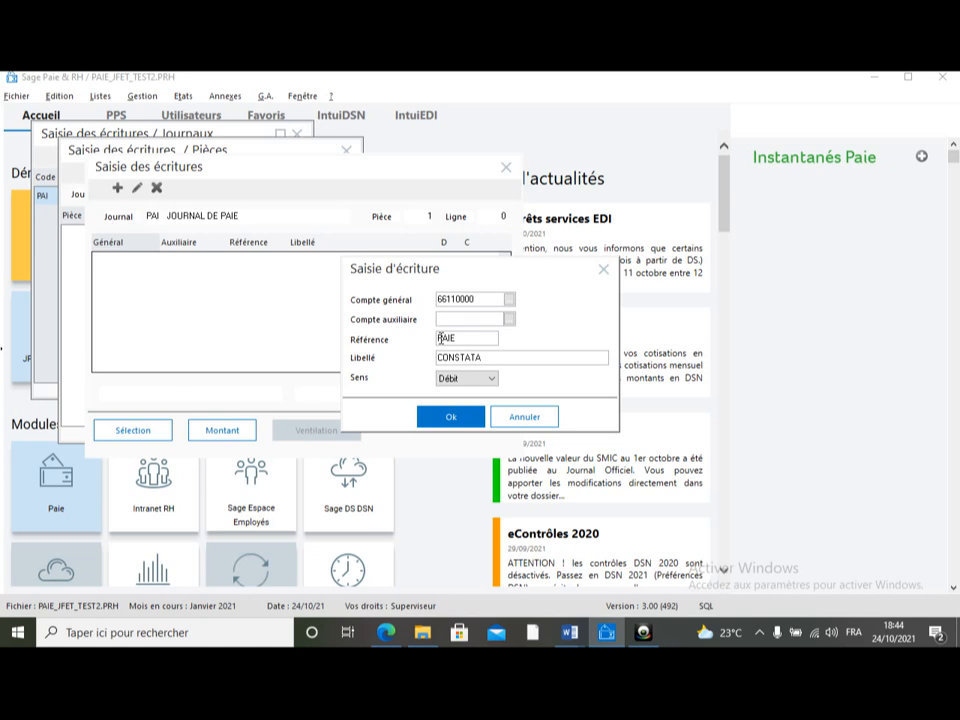
type("AITRE")
key("BackSpace")
key("BackSpace")
key("BackSpace")
type("RE FIN DU MOIS")
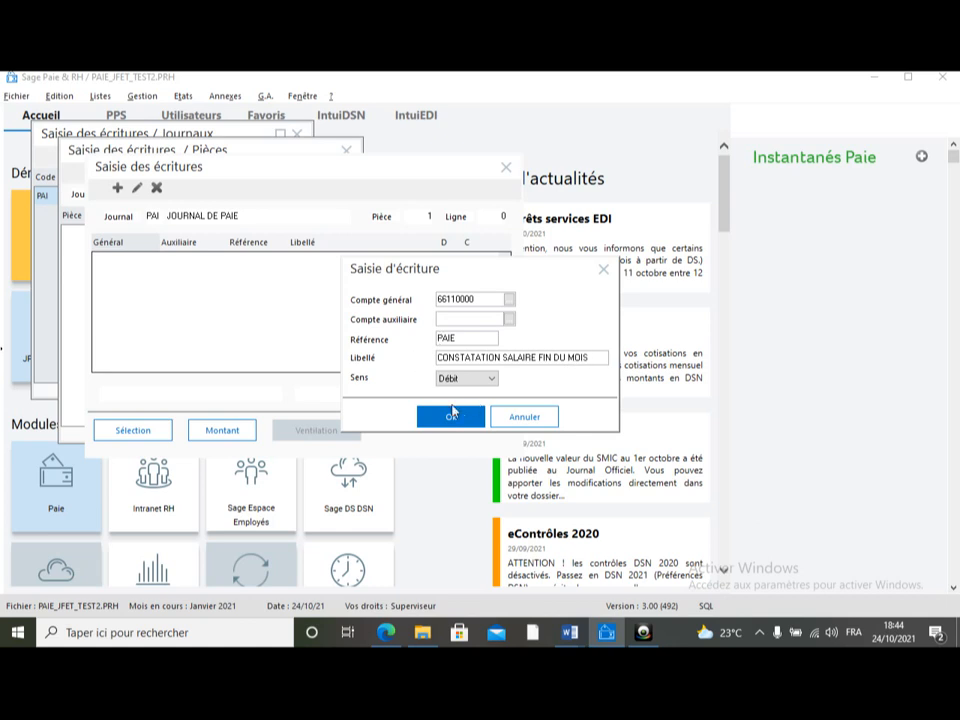
left_click(450, 417)
left_click(450, 417)
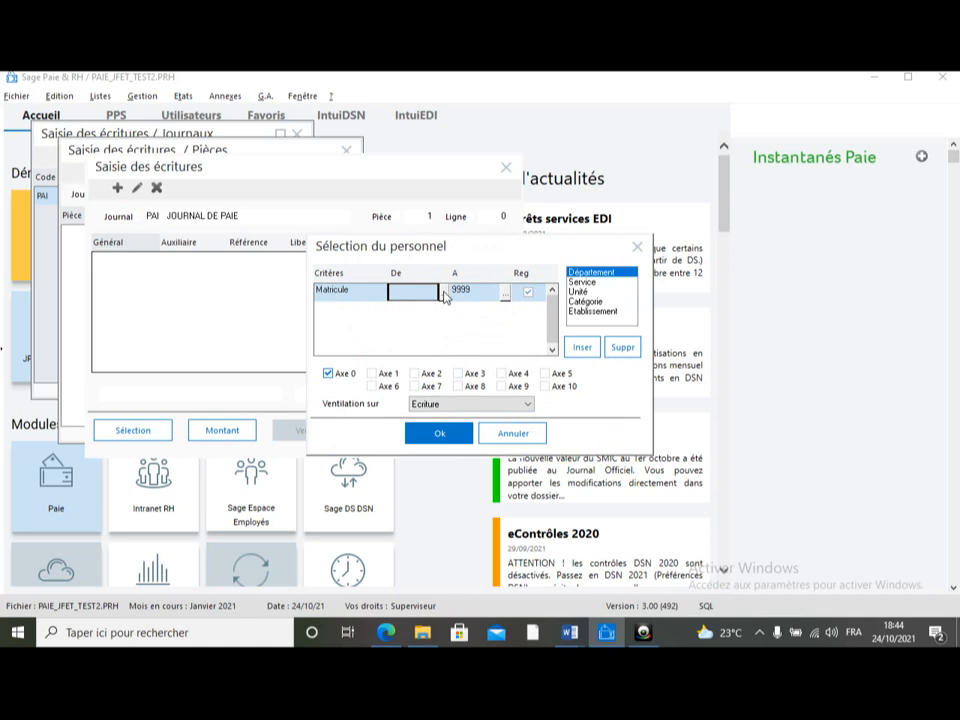
Step: Add the Service criterion to the staff selection after browsing the employee list
left_click(444, 293)
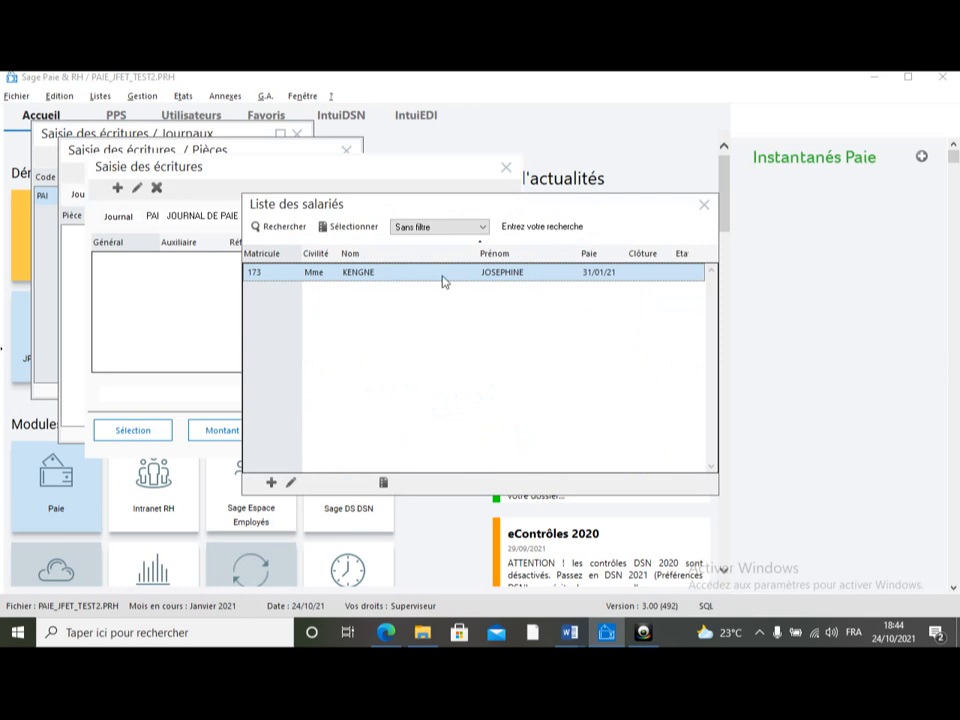
left_click(705, 207)
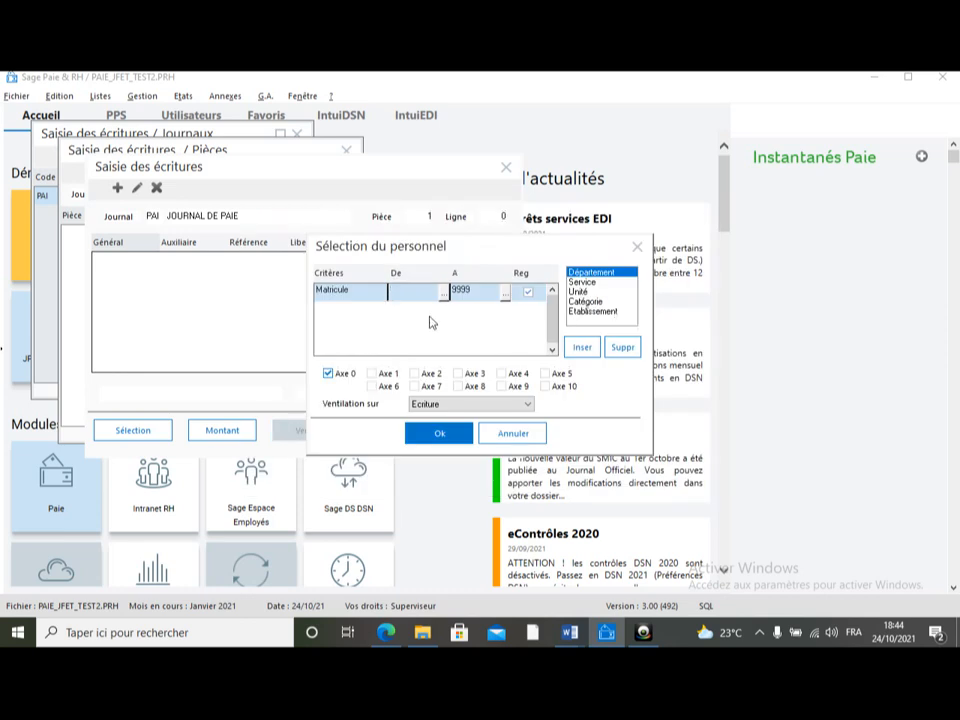
left_click(585, 285)
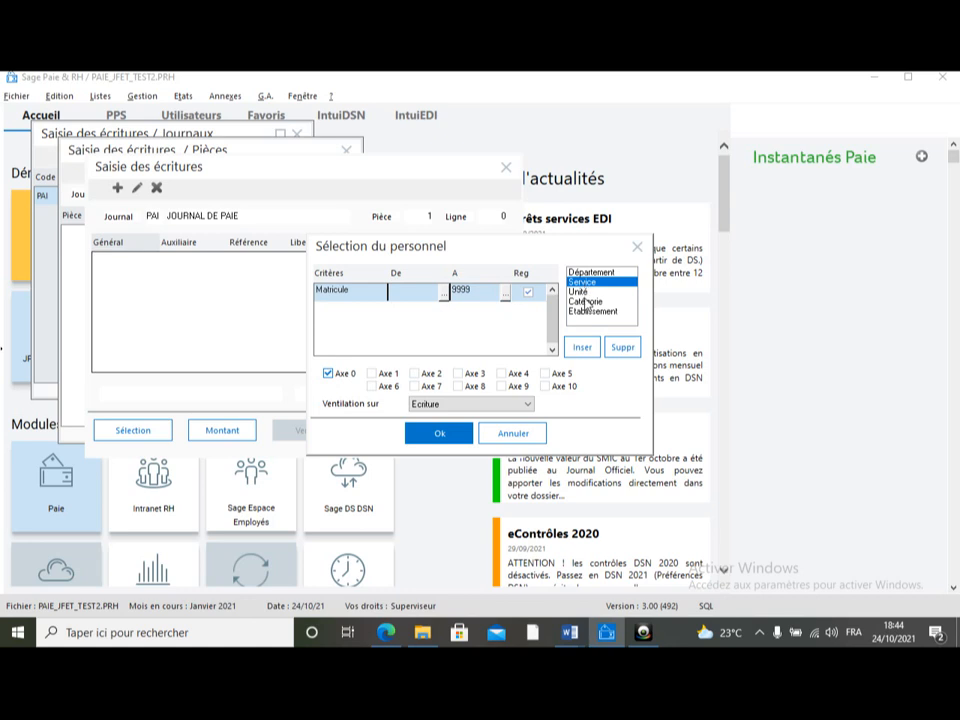
left_click(582, 348)
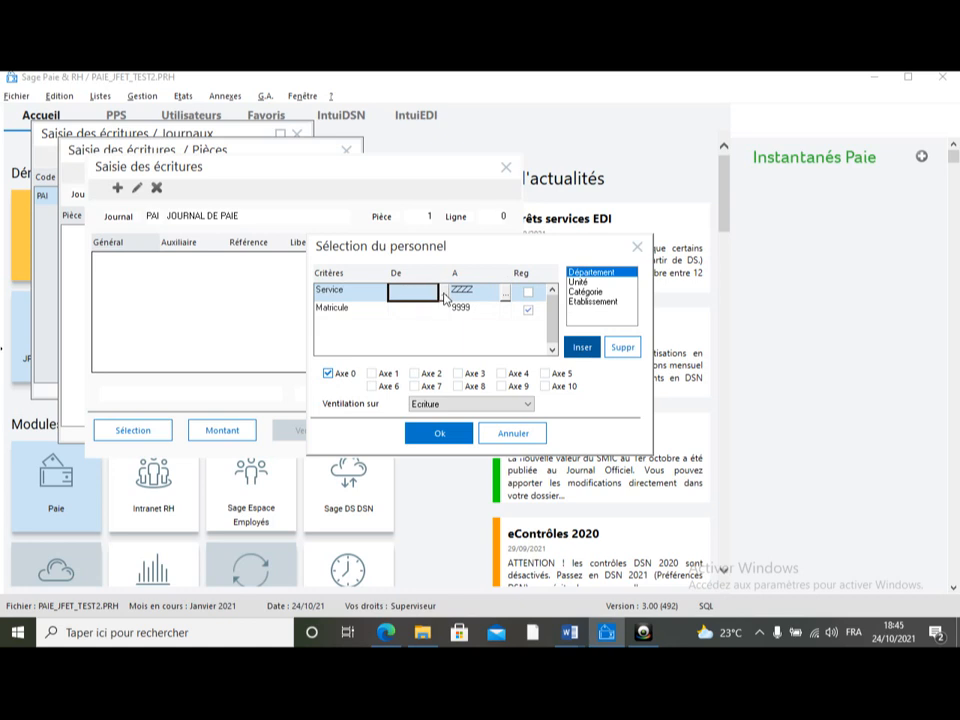
Step: Add the Catégorie criterion to the staff selection after browsing the services list
left_click(444, 294)
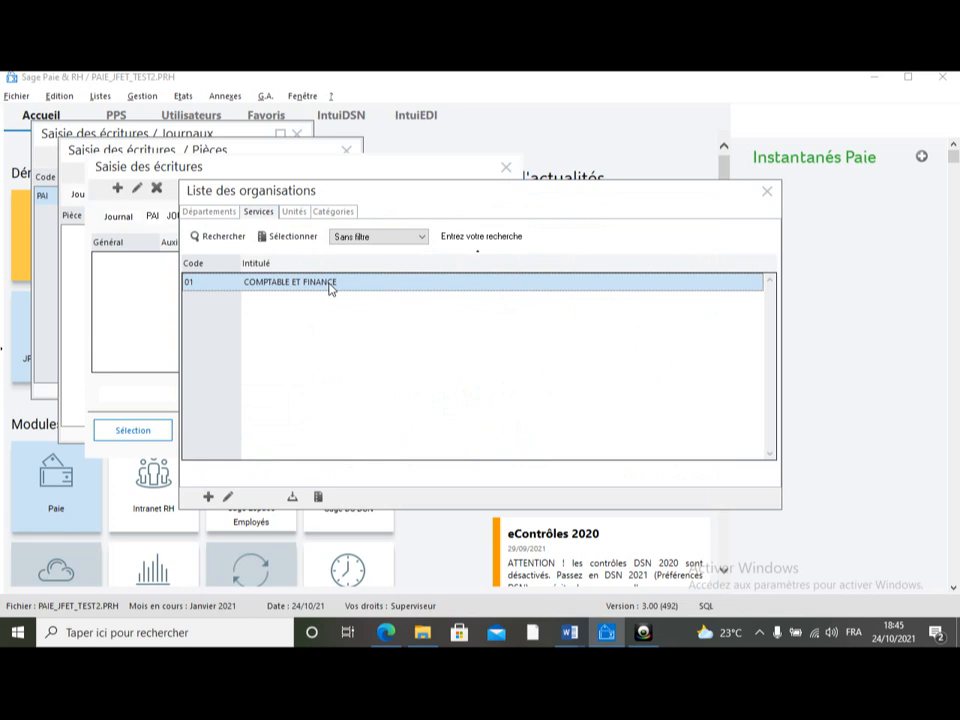
left_click(766, 190)
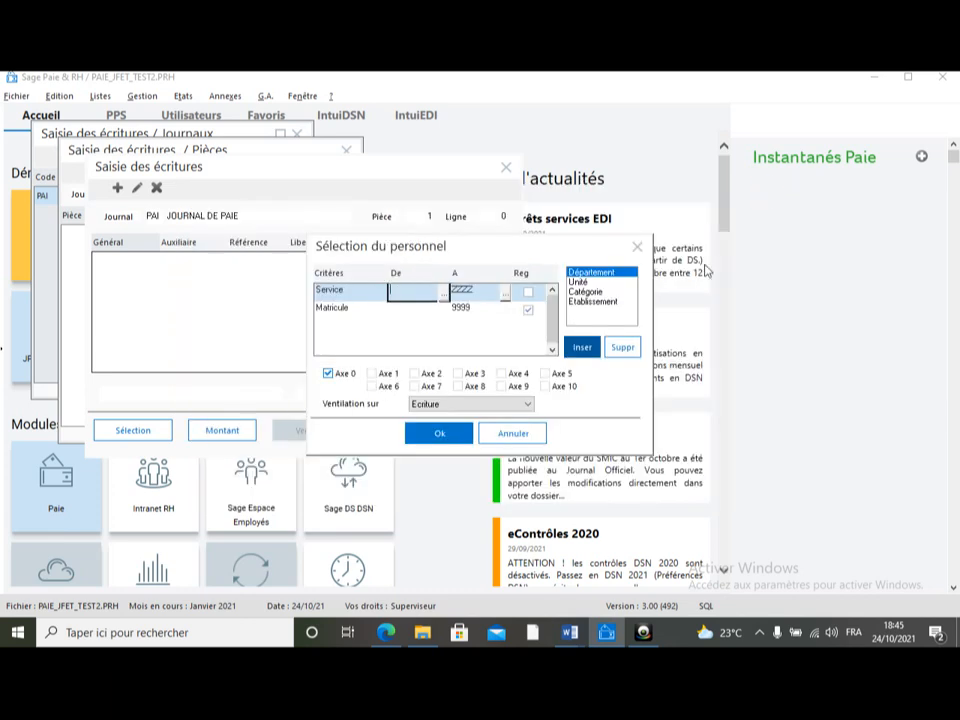
left_click(585, 292)
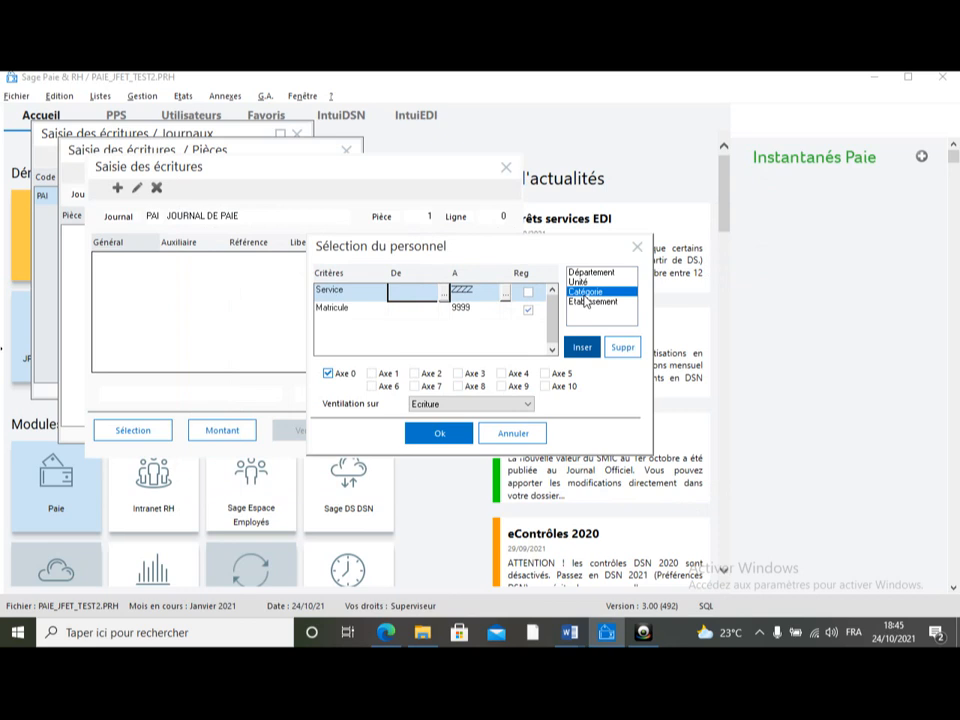
left_click(582, 347)
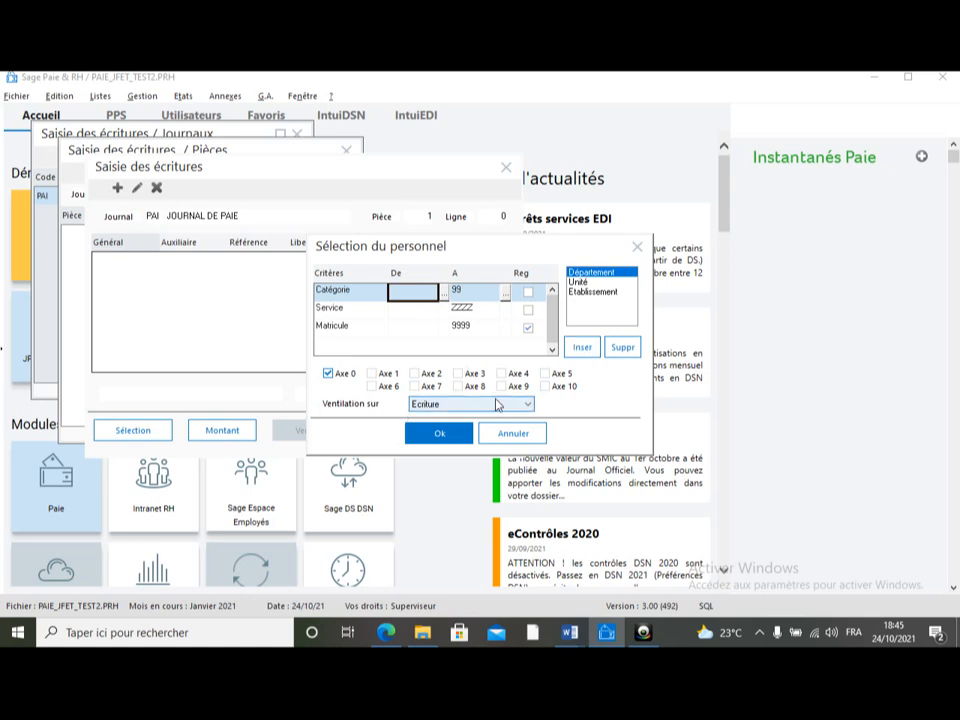
Step: Set the breakdown (Ventilation sur) to Catégorie and confirm the staff selection
left_click(527, 404)
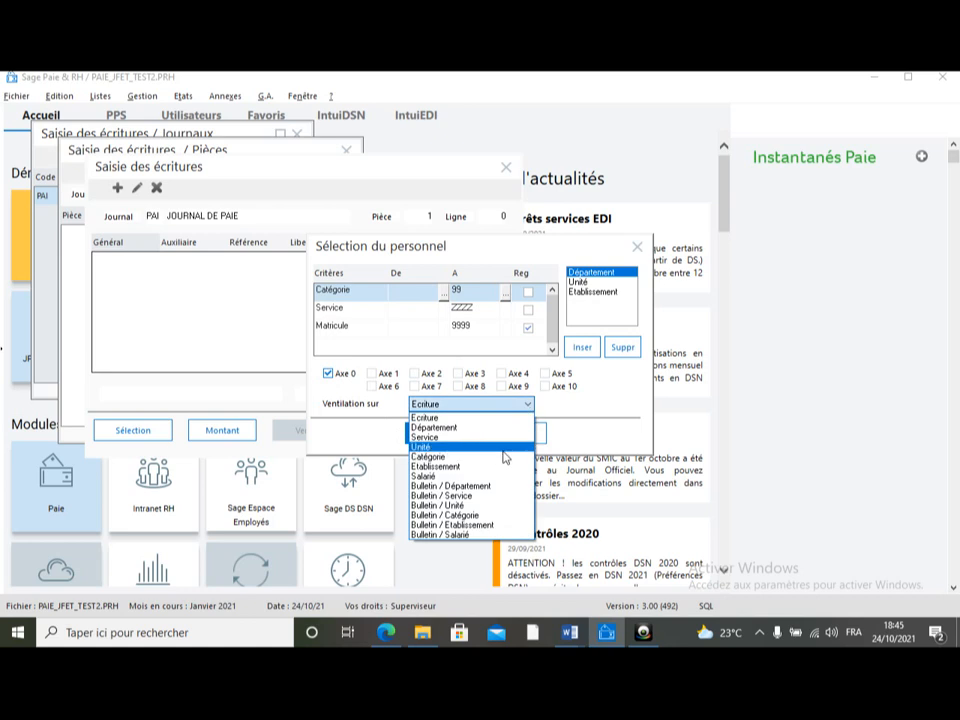
left_click(500, 447)
left_click(528, 407)
left_click(491, 457)
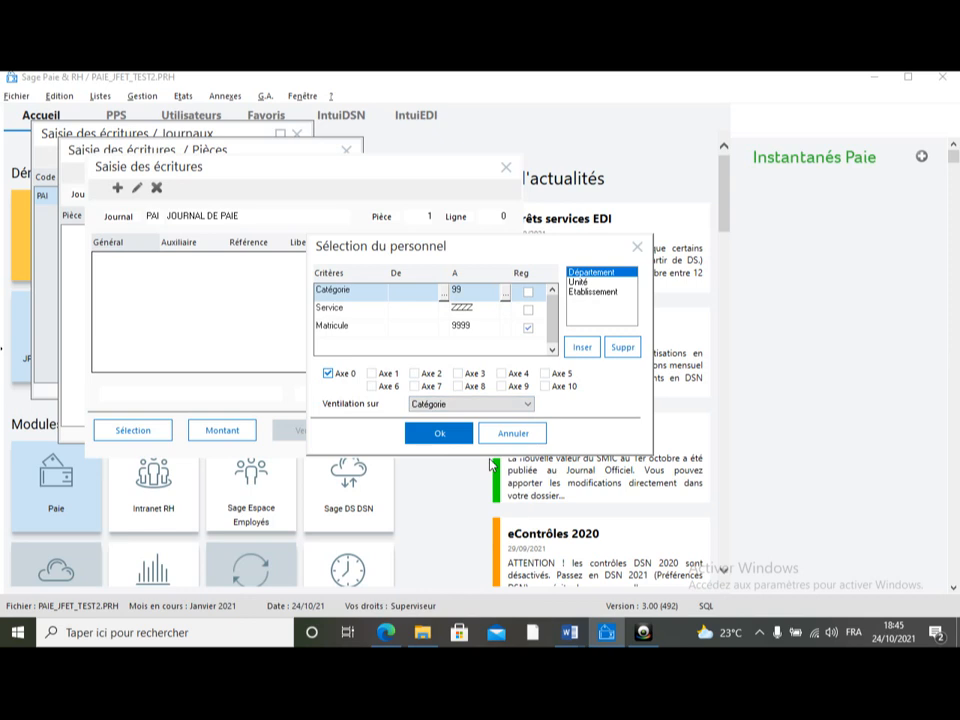
left_click(441, 433)
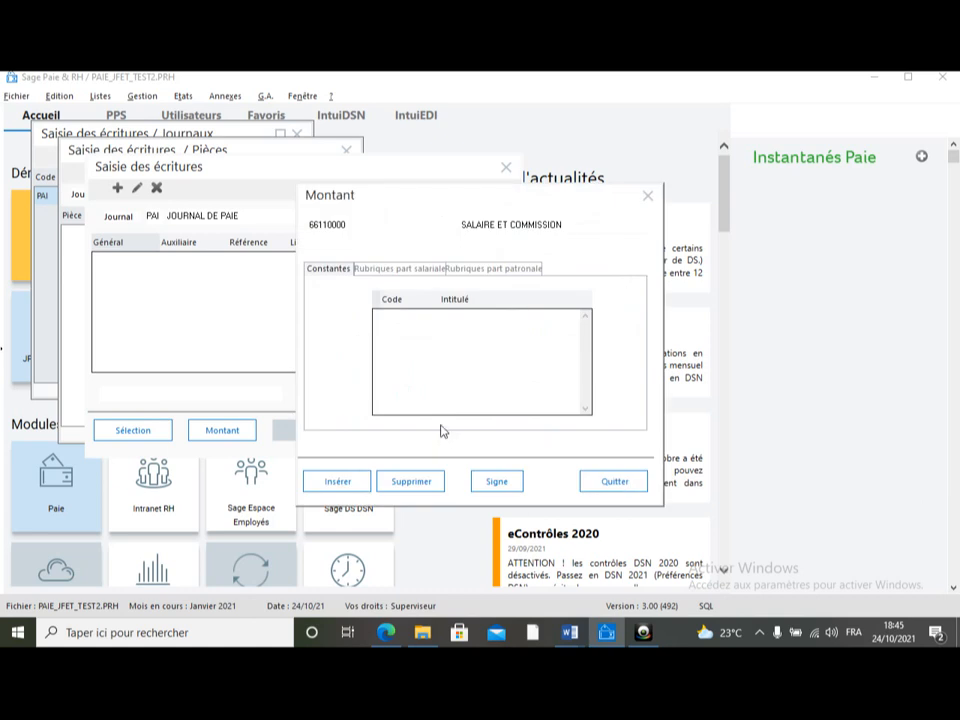
left_click(410, 277)
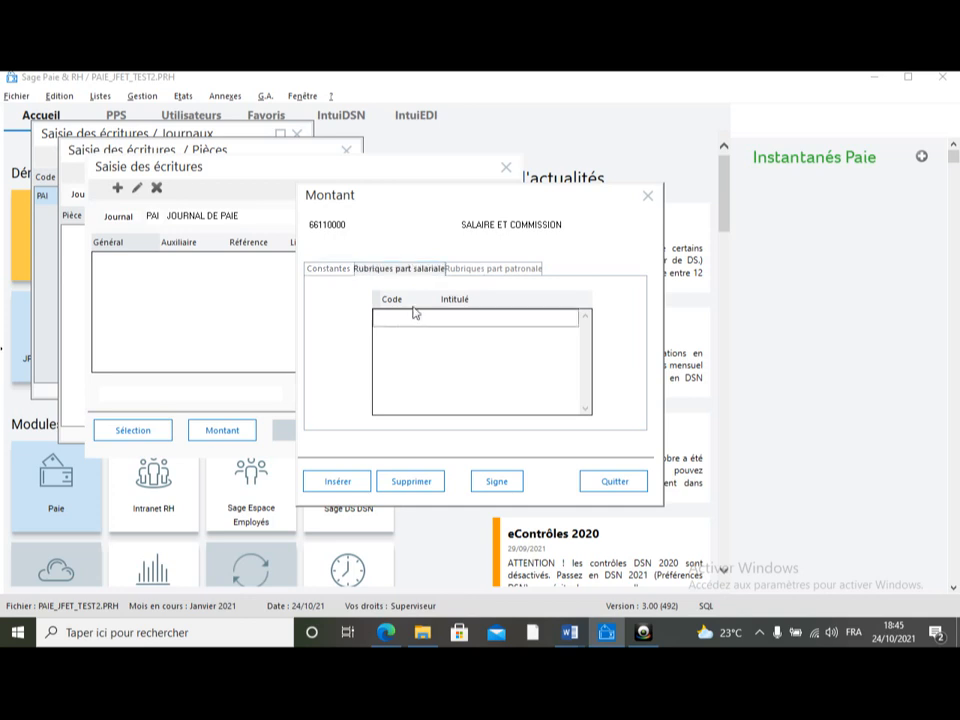
left_click(340, 483)
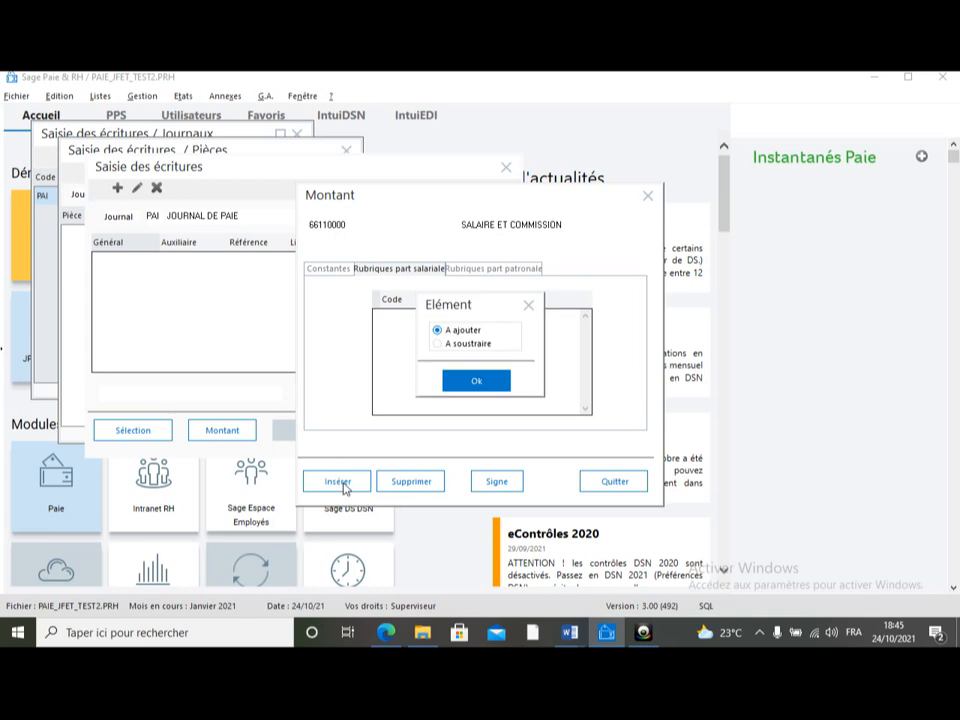
left_click(475, 383)
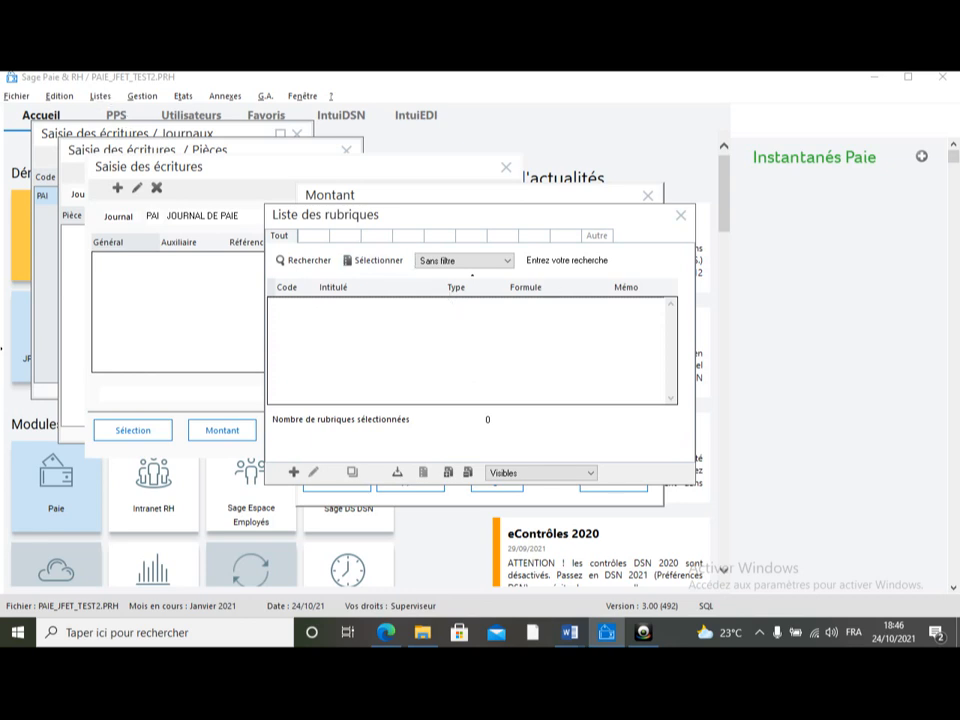
left_click(681, 215)
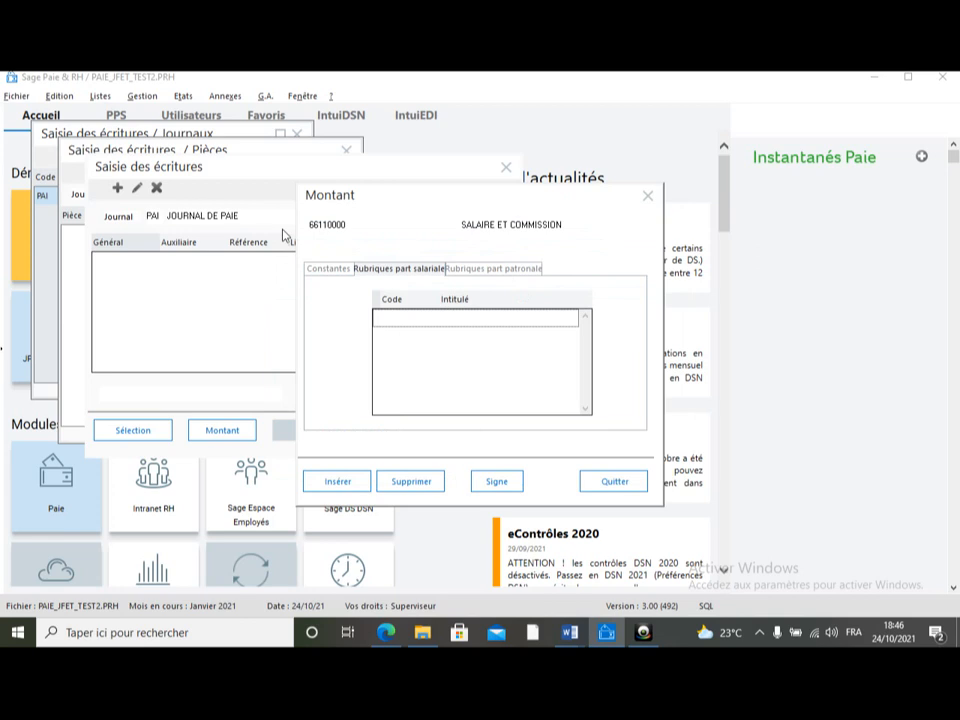
Step: Add the constant SALBASE (Salaire de base) as an amount to add for this line, then close the amount window
left_click(336, 271)
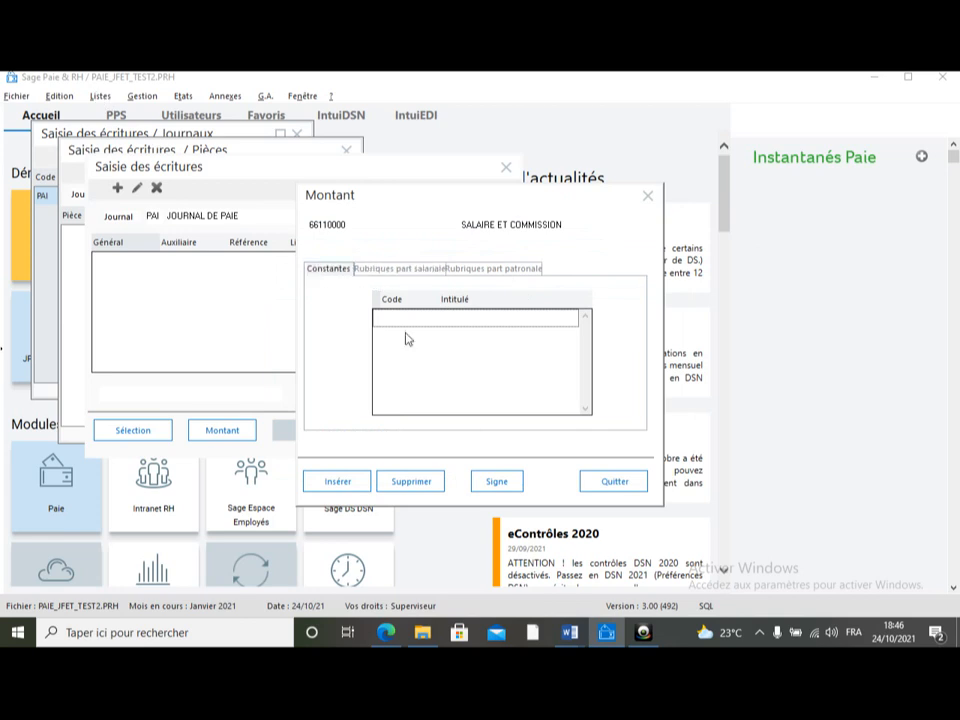
left_click(355, 481)
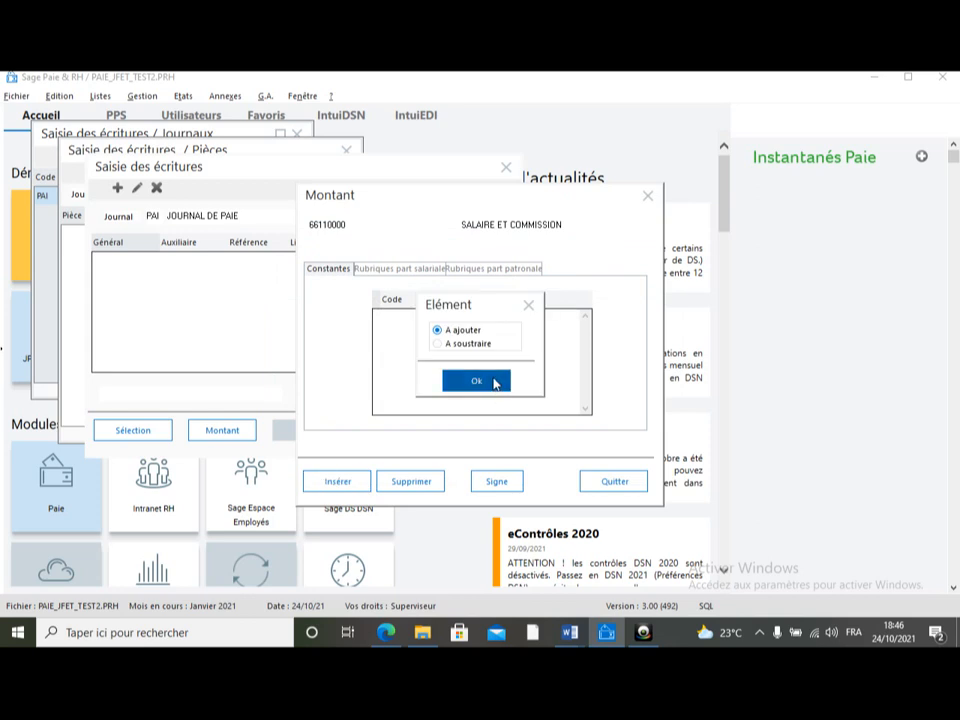
left_click(495, 384)
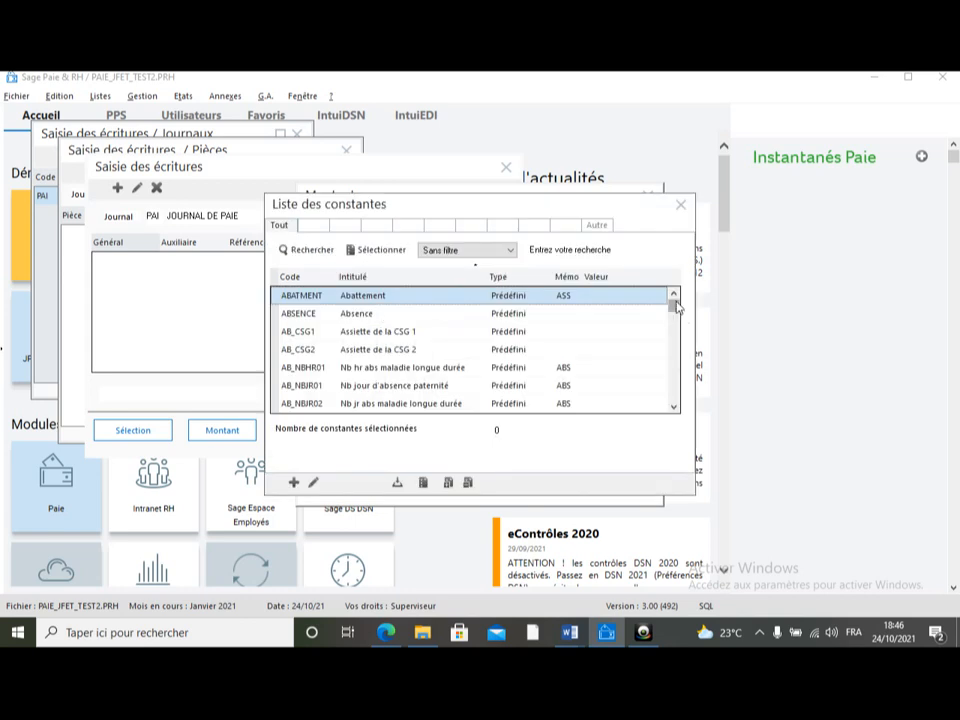
left_click_drag(674, 310, 676, 384)
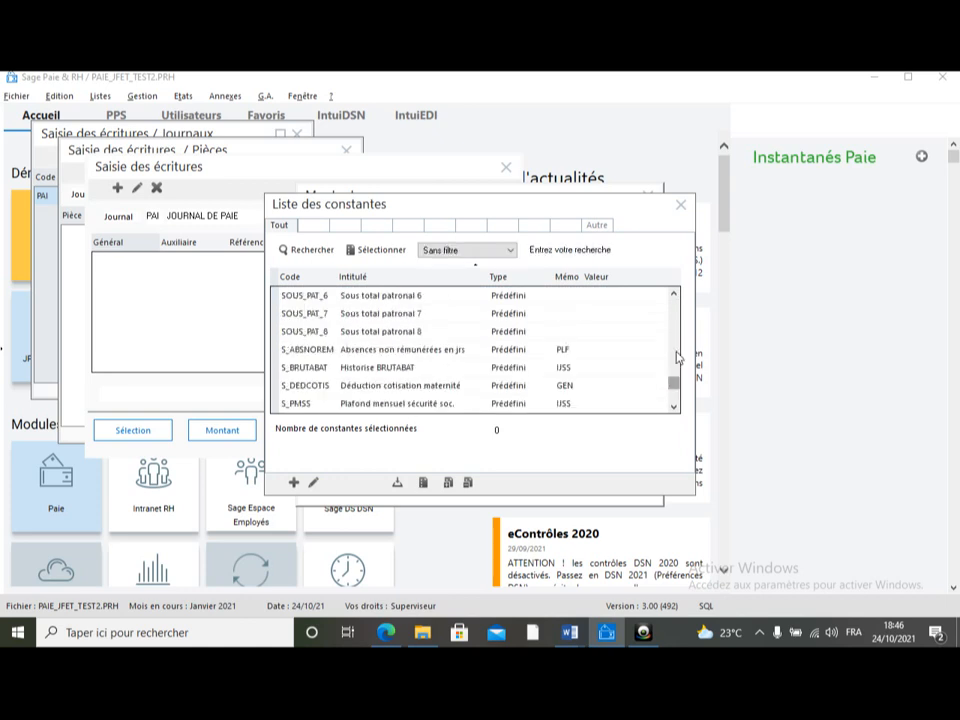
left_click(675, 296)
left_click(675, 296)
left_click(675, 296)
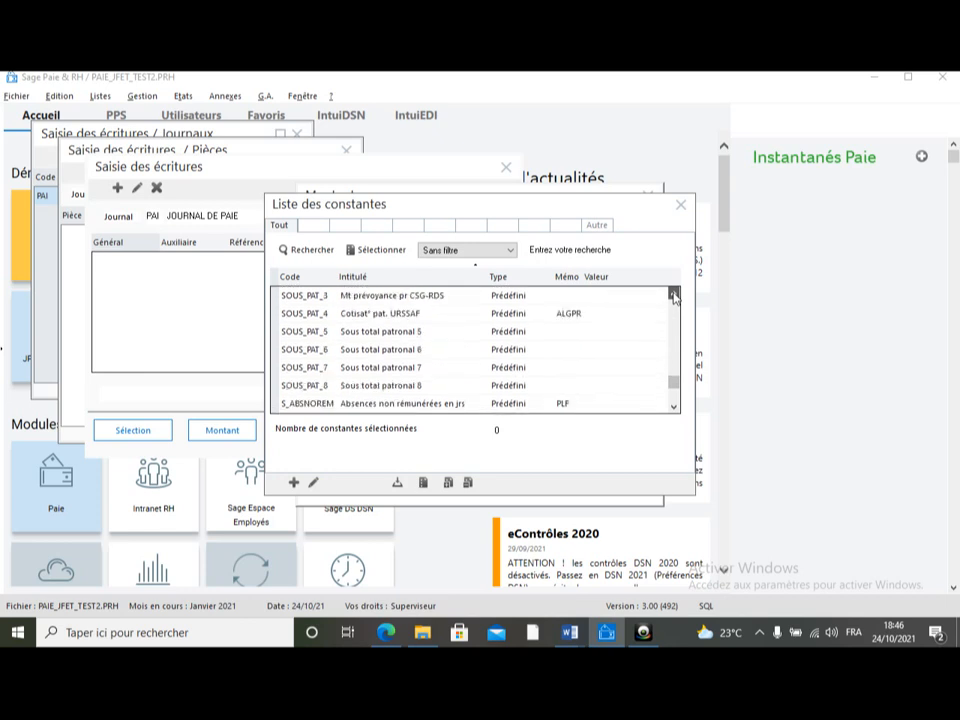
left_click(675, 296)
left_click(675, 296)
left_click(675, 296)
left_click(675, 296)
left_click(675, 296)
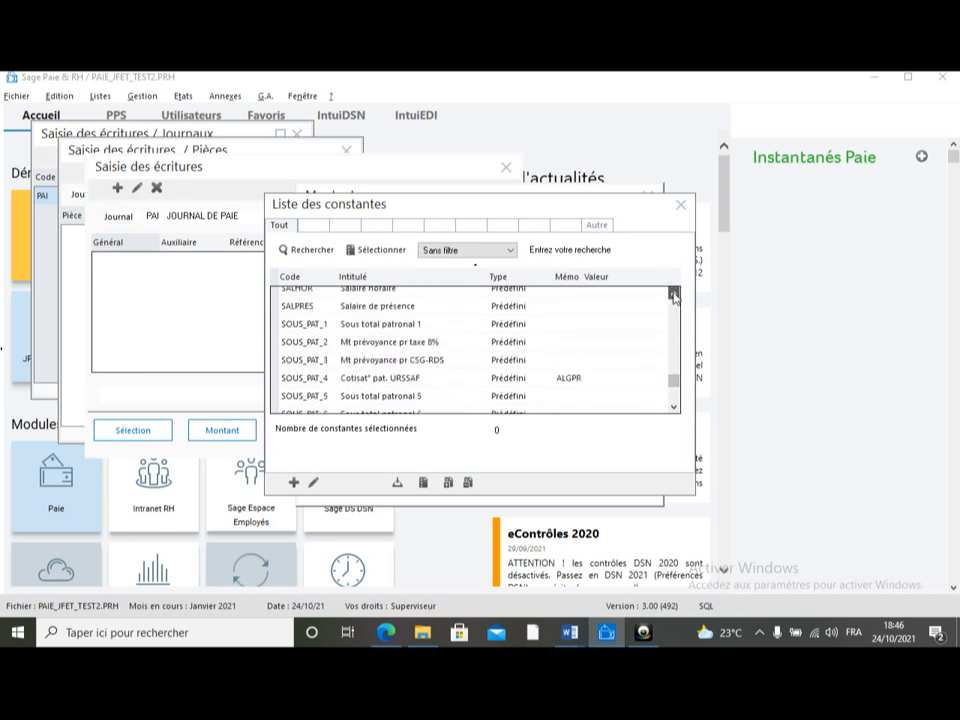
left_click(675, 296)
left_click(675, 296)
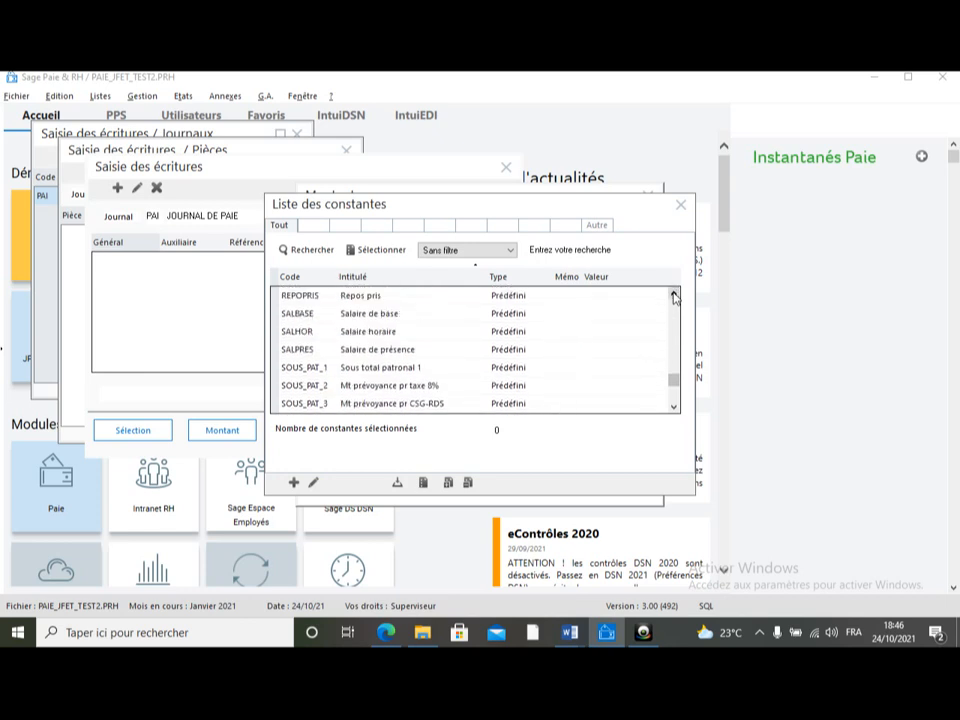
double_click(379, 315)
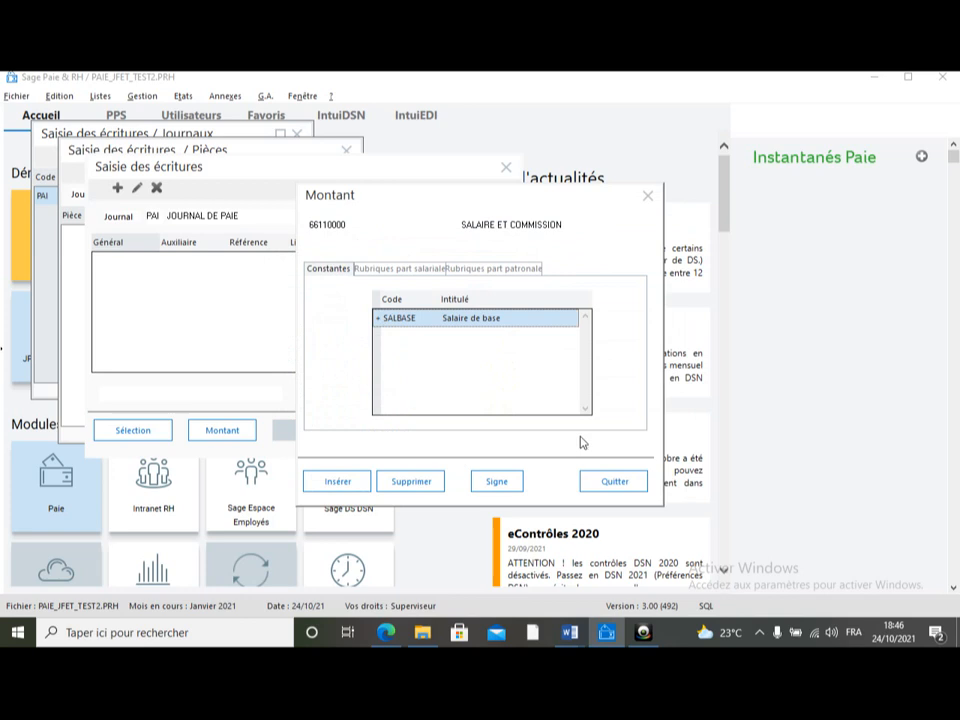
left_click(647, 194)
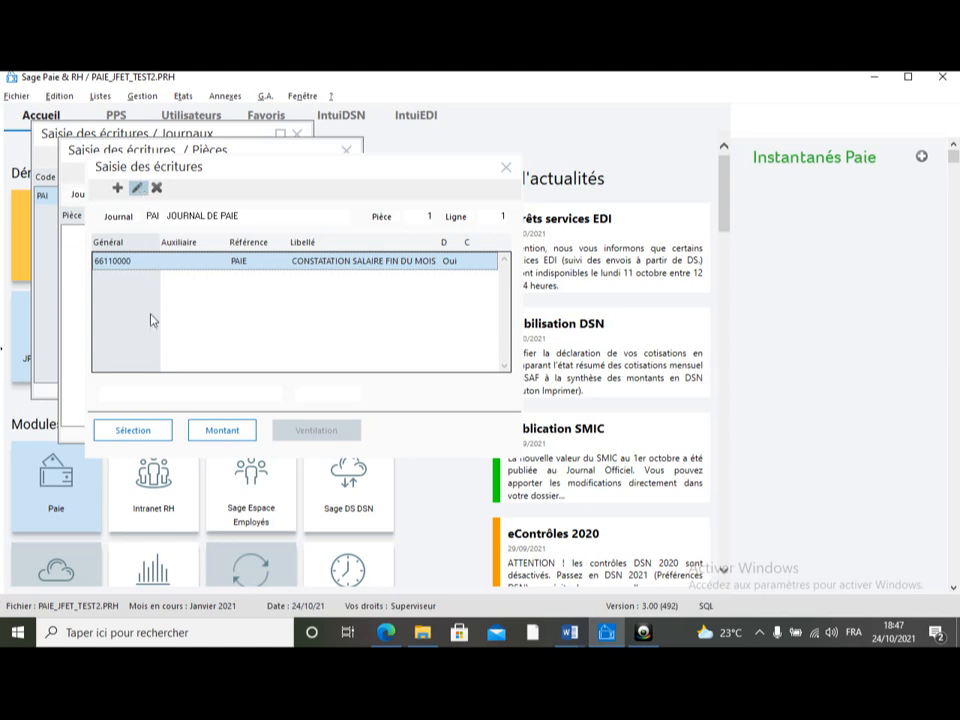
Step: Add a credit entry line on account 42220000 with reference PAIE and label CONSTATATION SALAIRE FIN DU MOIS
left_click(137, 189)
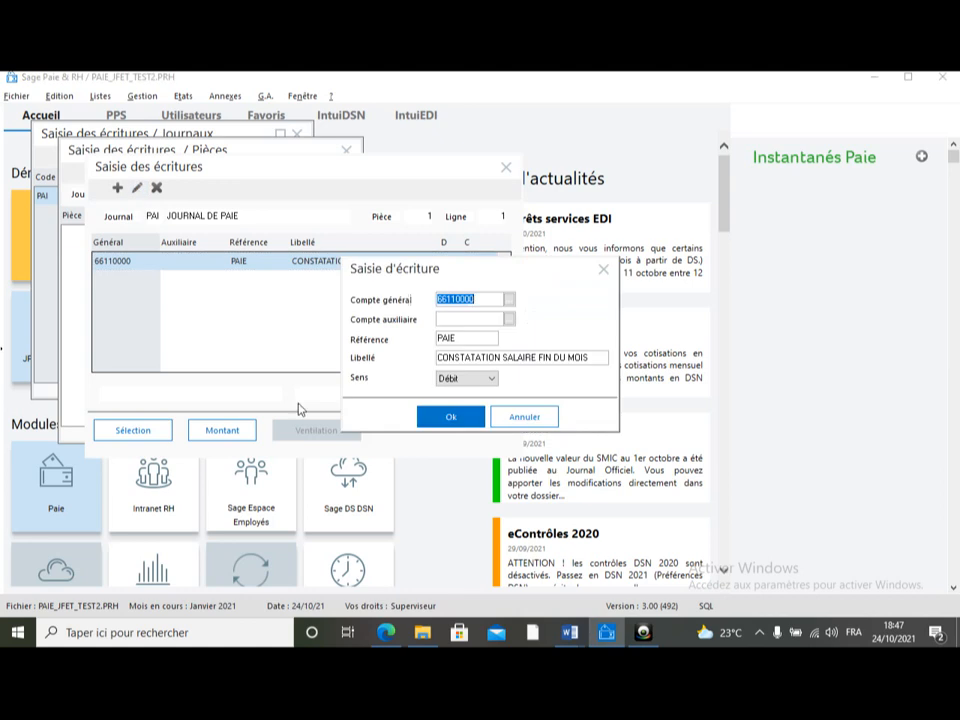
left_click(603, 269)
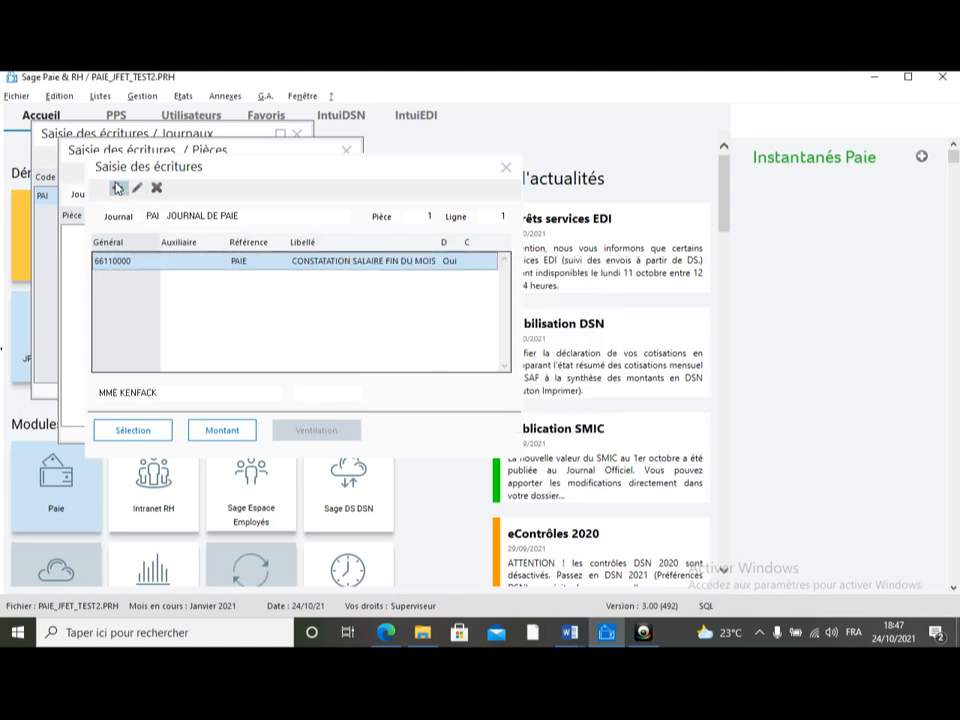
left_click(117, 188)
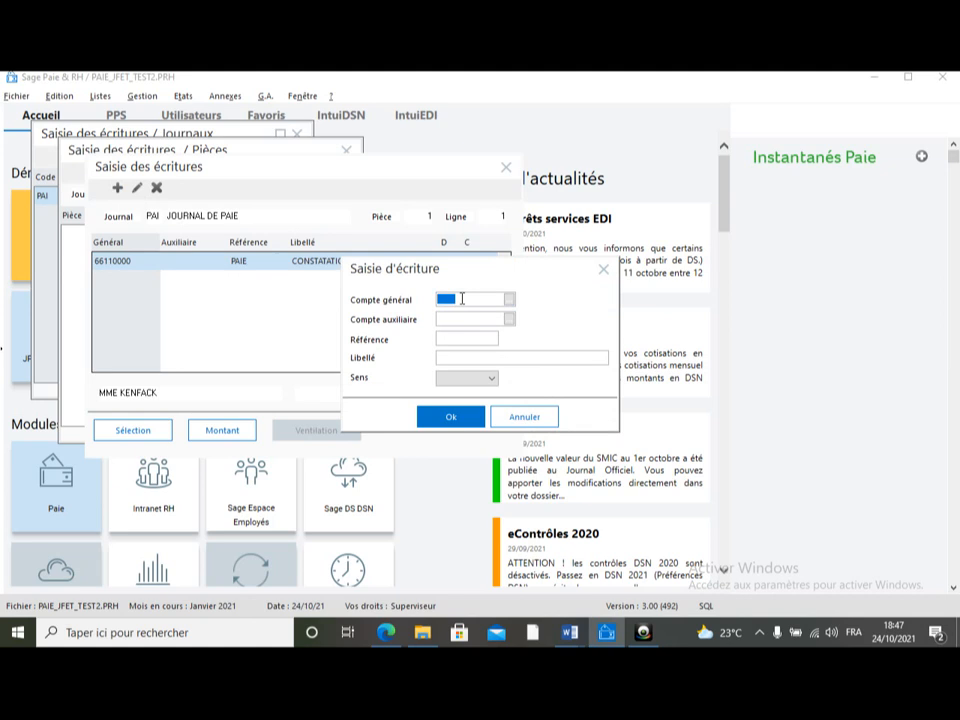
type("422")
left_click(509, 302)
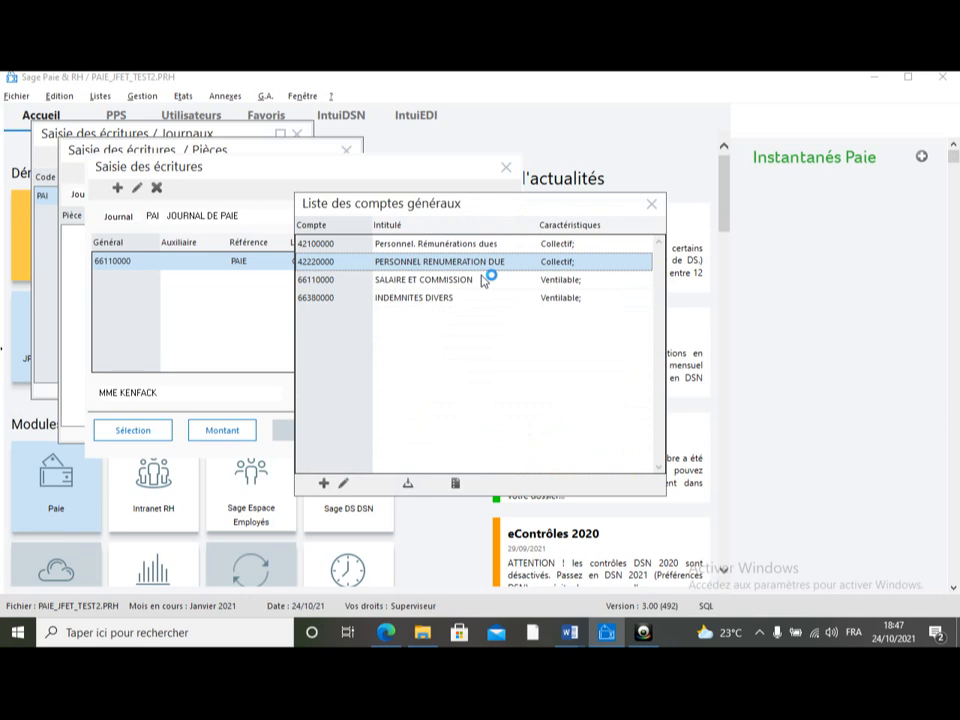
double_click(479, 261)
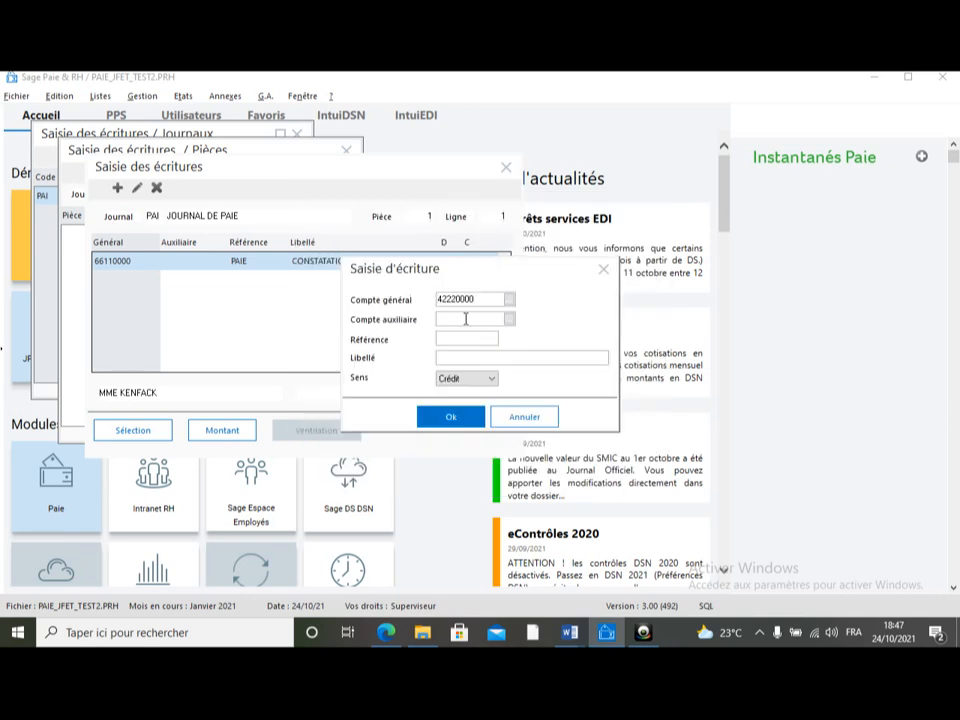
left_click(444, 340)
type("PAIE")
left_click(456, 358)
type("CONSTATATION SAL")
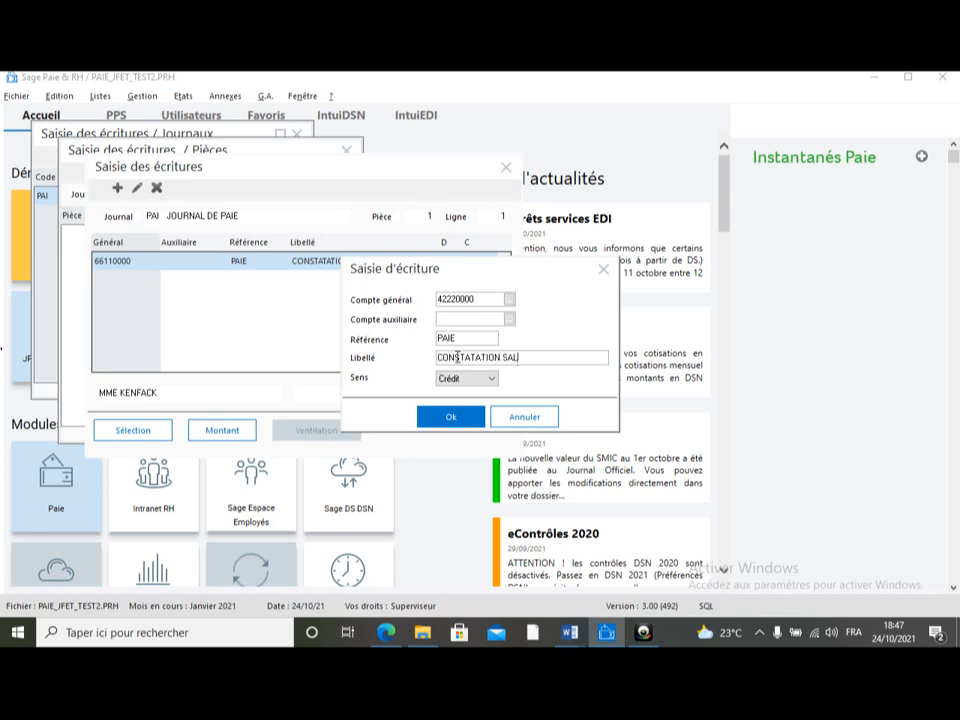
type("AIRE FIN DU MOIS")
left_click(451, 419)
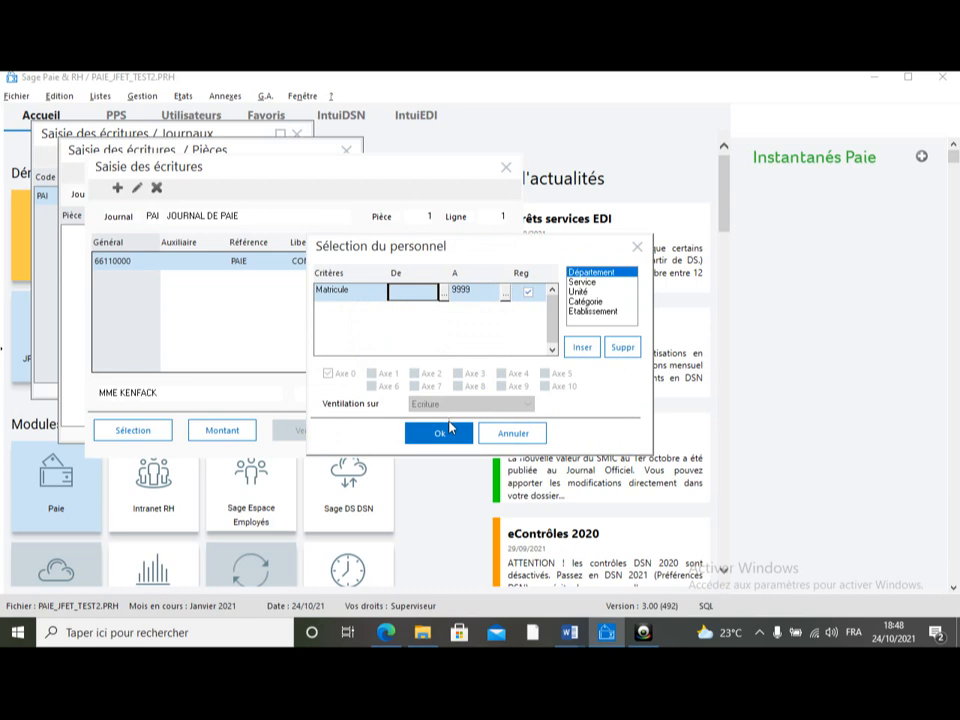
Step: Confirm the staff selection and add the constant SALBASE as an amount to add for the 42220000 line, then close the amount window
left_click(444, 431)
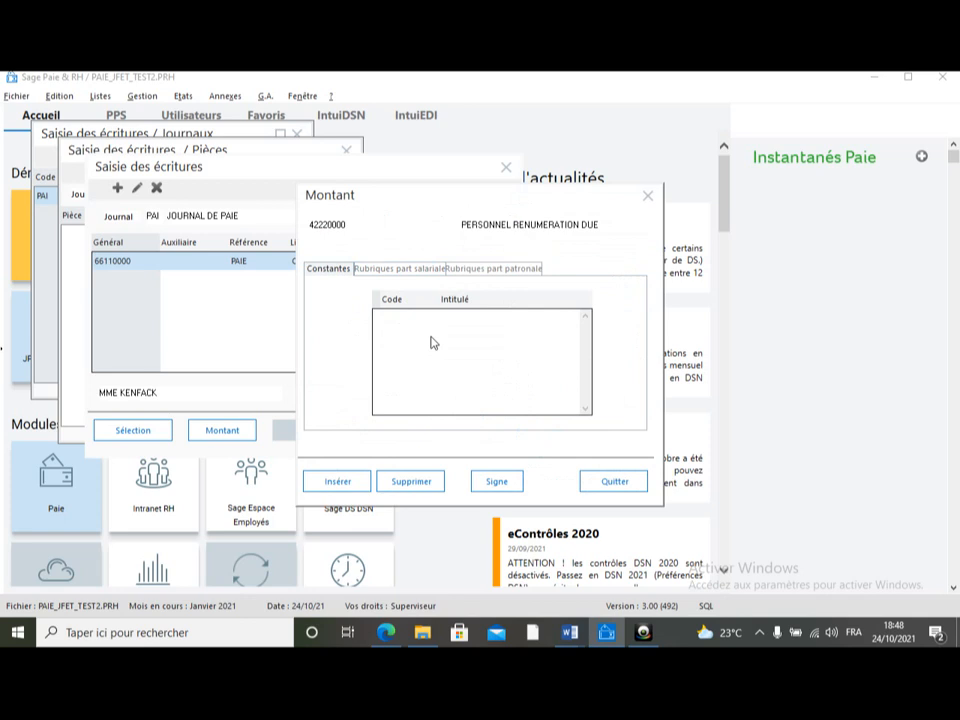
left_click(343, 483)
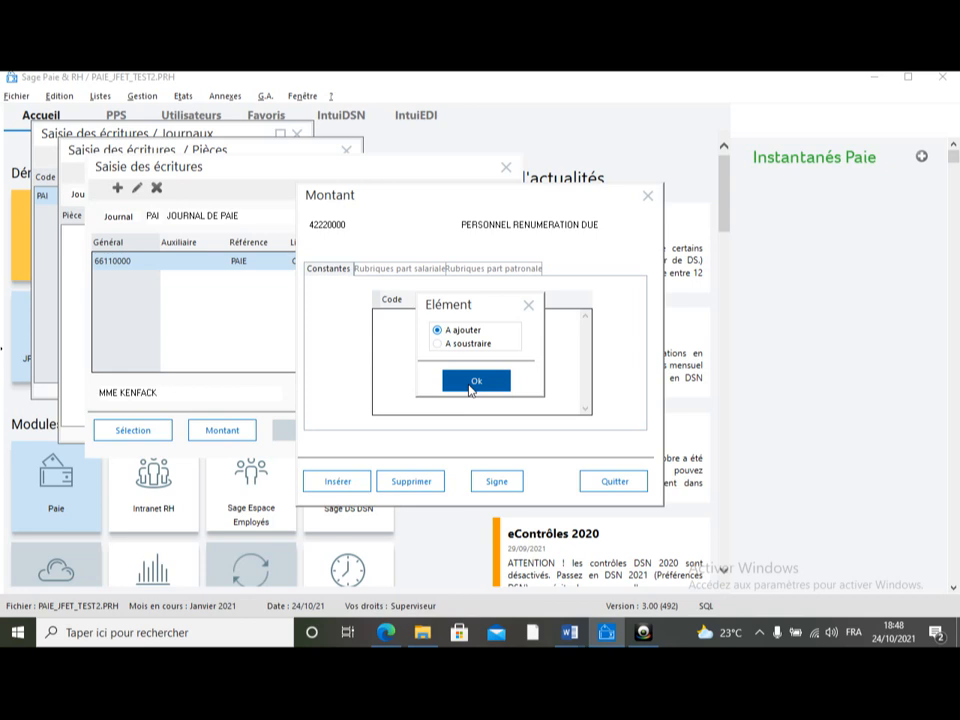
left_click(470, 385)
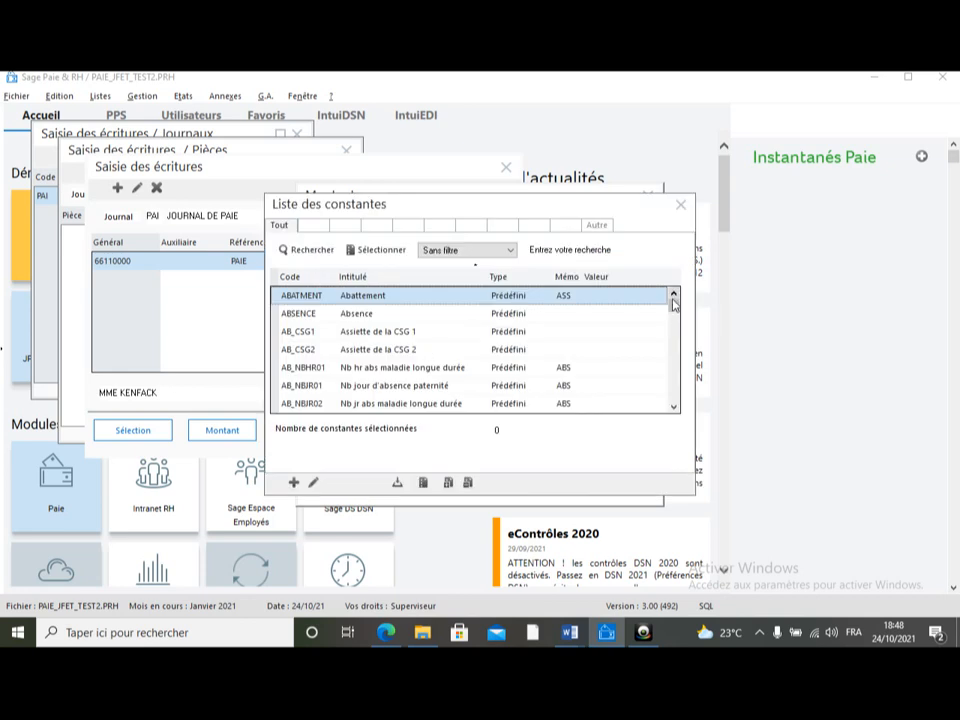
left_click_drag(673, 312, 673, 382)
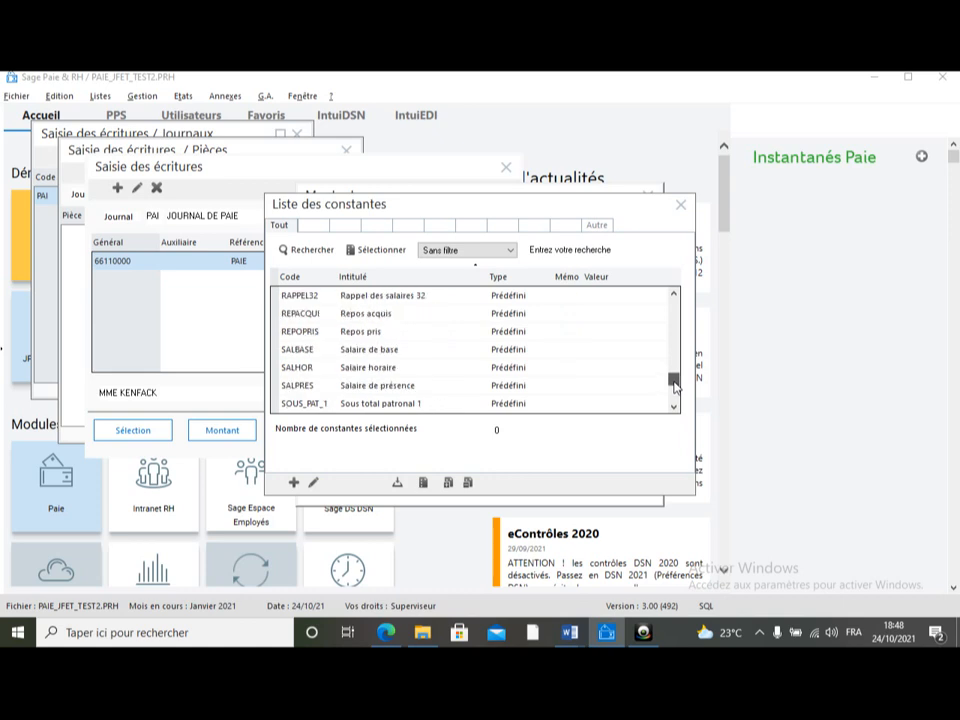
double_click(376, 352)
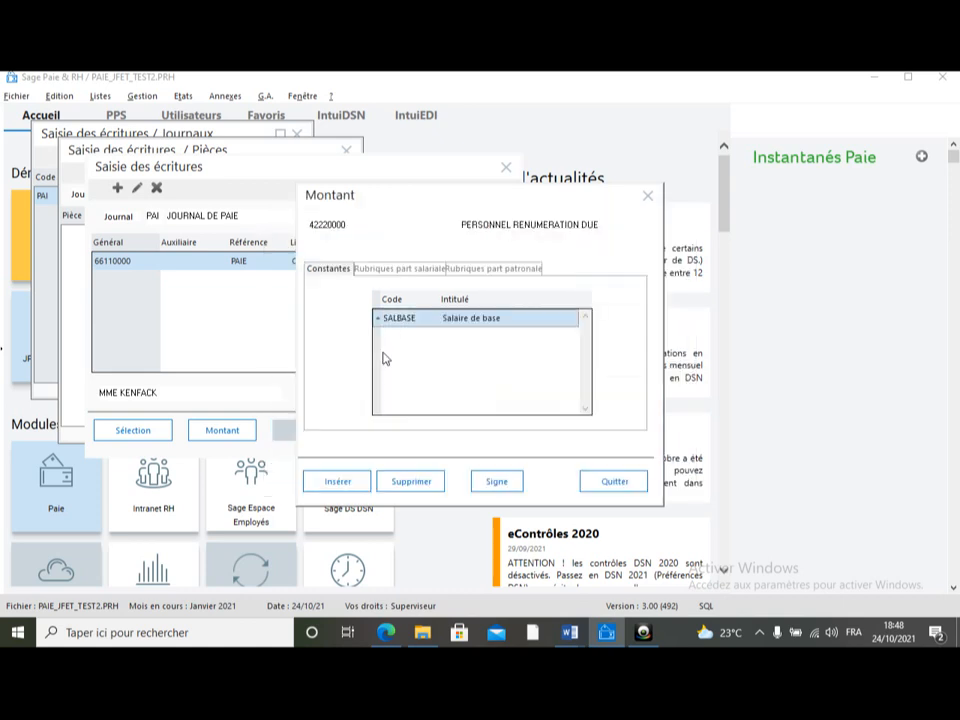
left_click(648, 195)
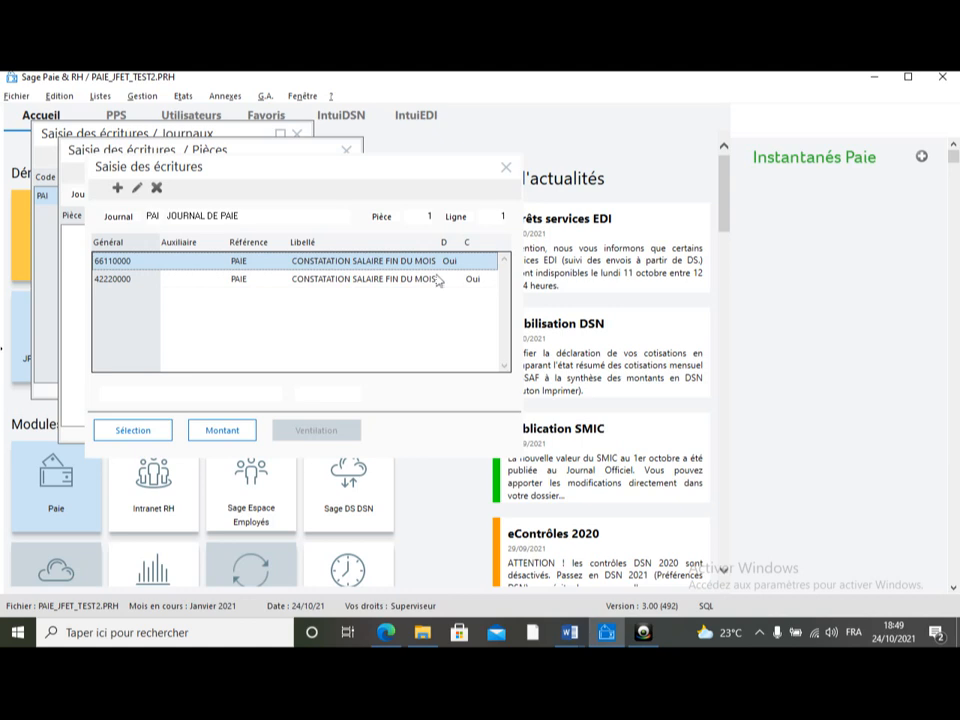
Step: Close the entry, piece and journal entry windows
left_click(505, 169)
left_click(505, 170)
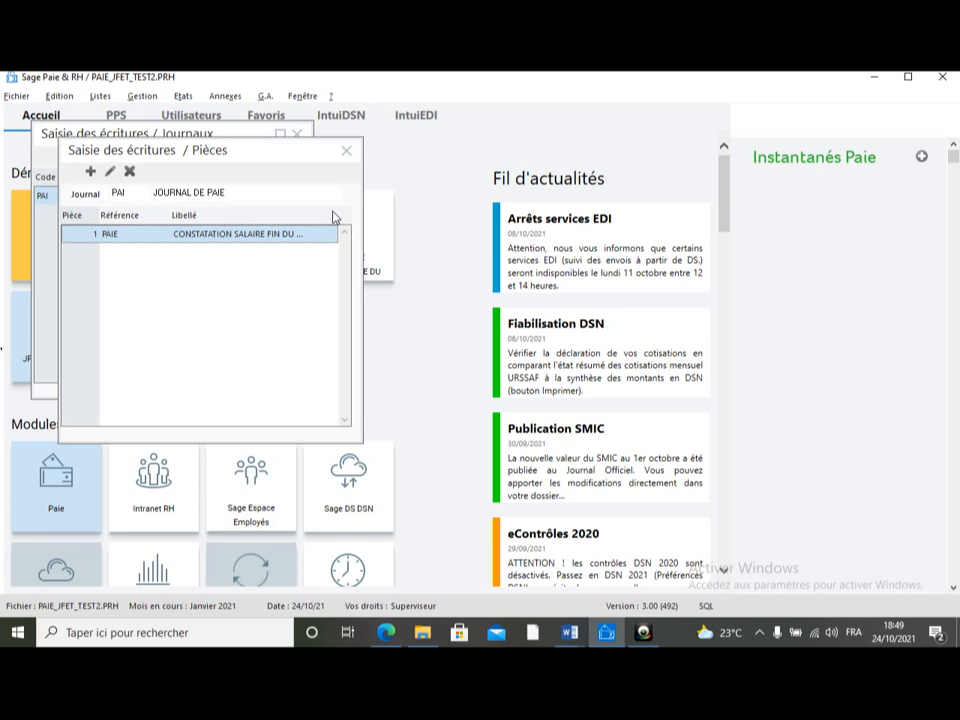
left_click(344, 152)
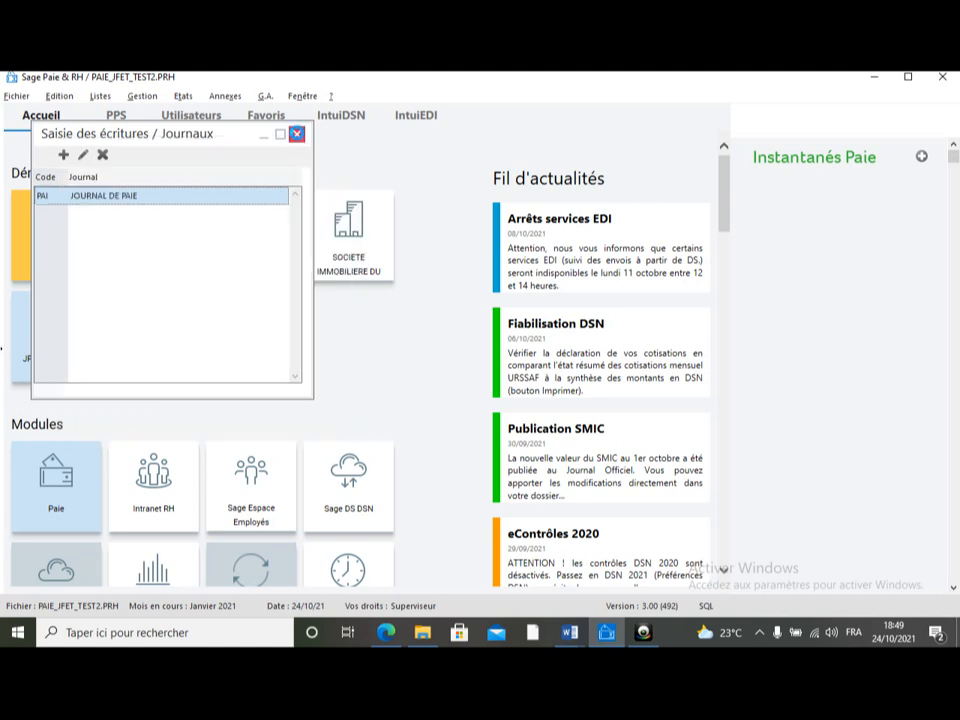
left_click(297, 134)
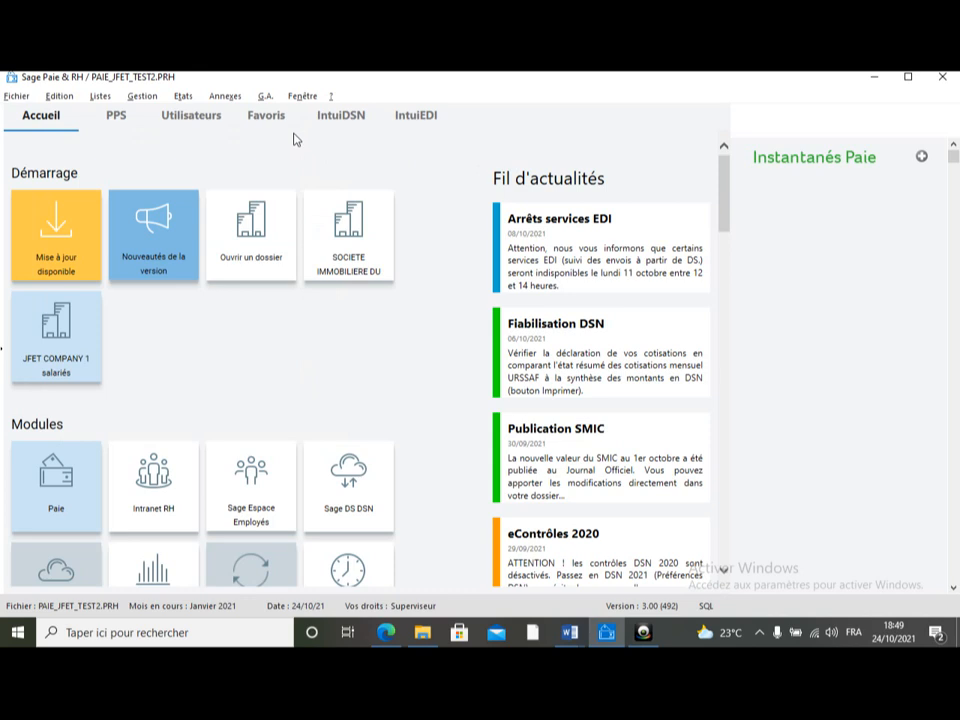
Step: Try to calculate the payslips for the period 01/01/21 to 31/01/21
left_click(137, 99)
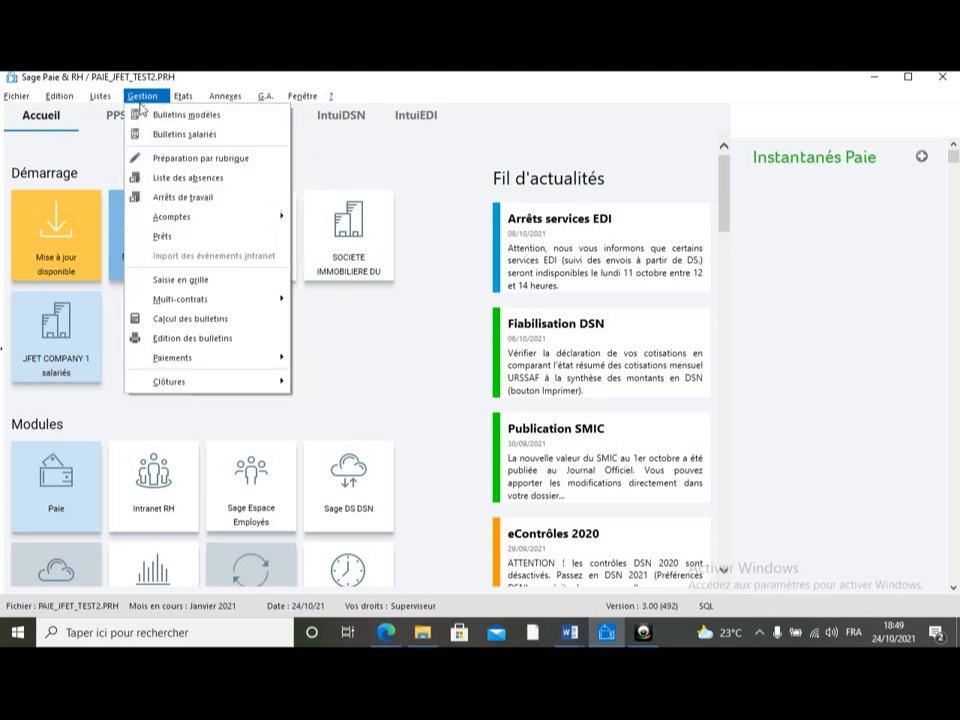
left_click(174, 319)
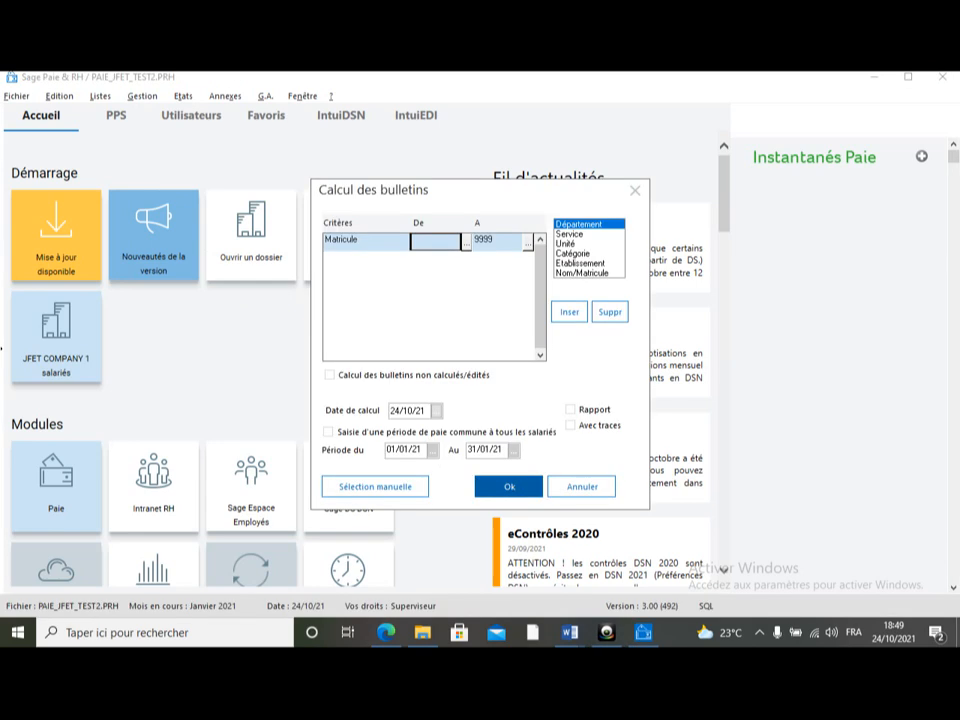
left_click(511, 486)
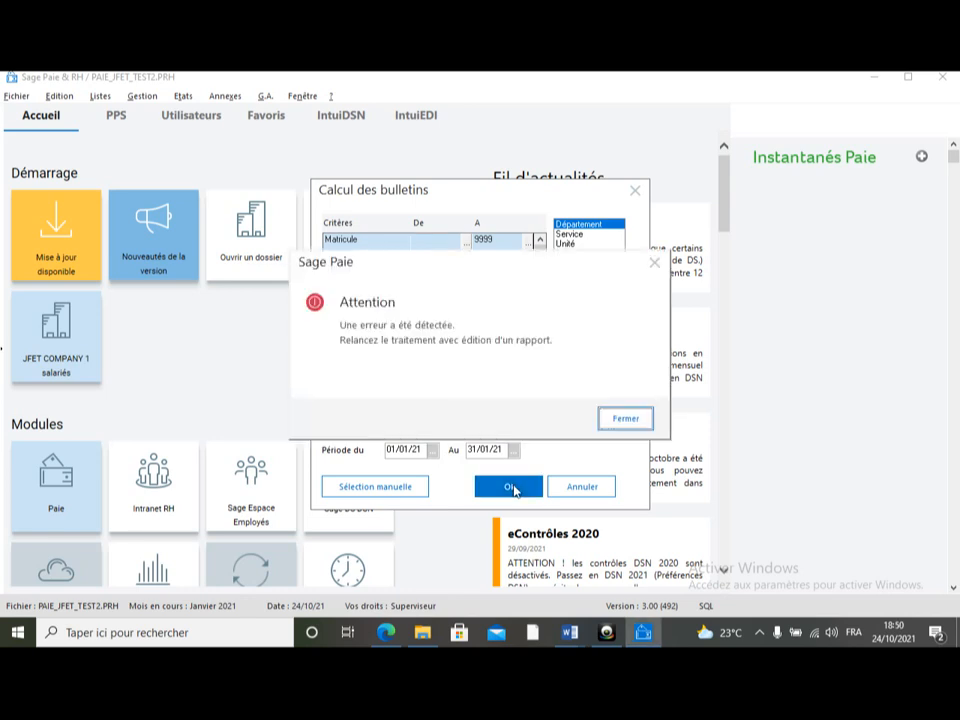
left_click(627, 427)
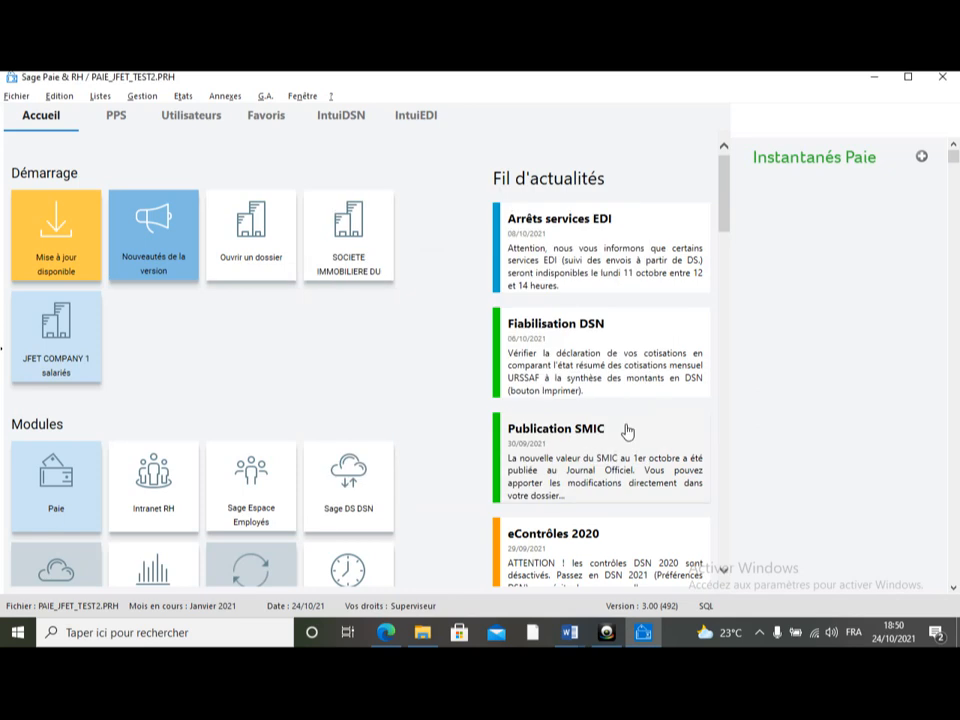
Step: Create a new gross payroll item (rubrique) with code 1000 and label SALAIRE DE BASE
left_click(100, 96)
left_click(117, 157)
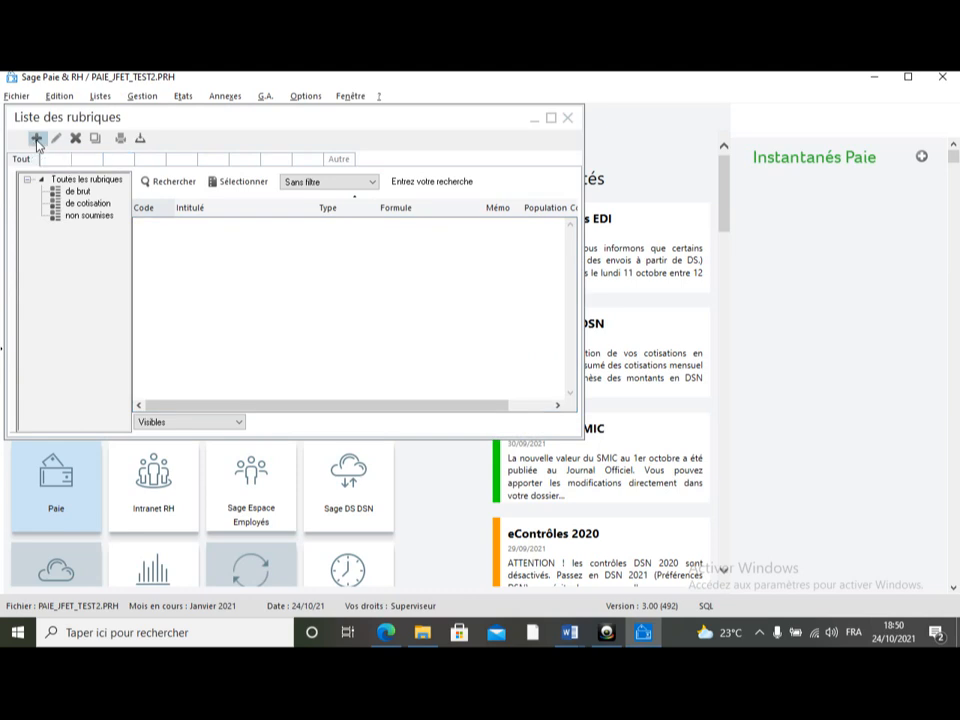
right_click(267, 265)
left_click(208, 247)
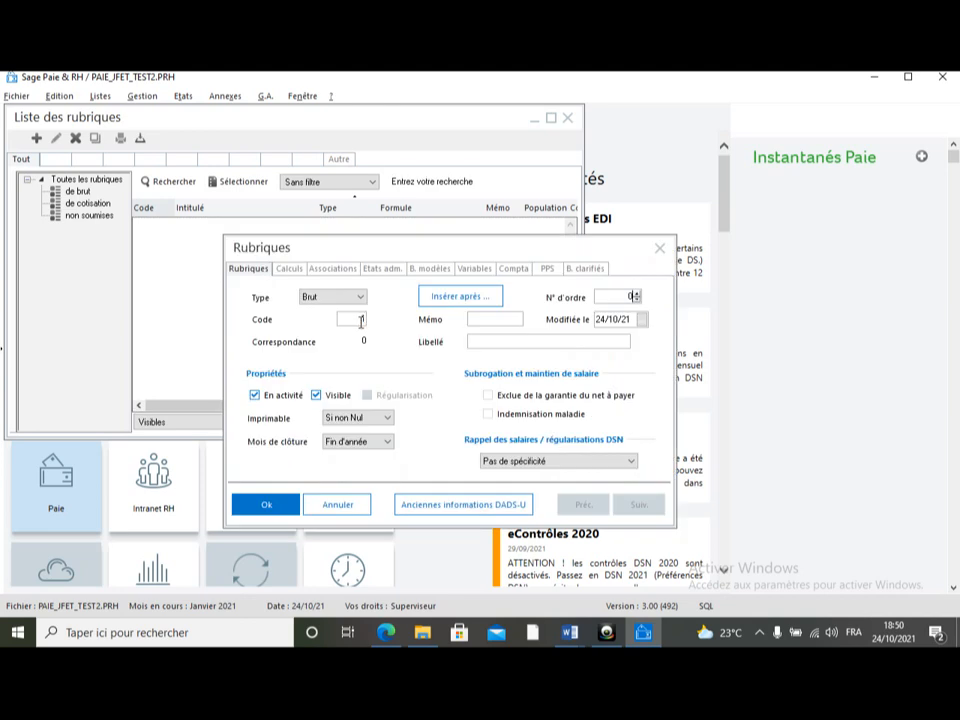
type("1000")
key("Tab")
key("Tab")
type("SALAIRE DE BASE")
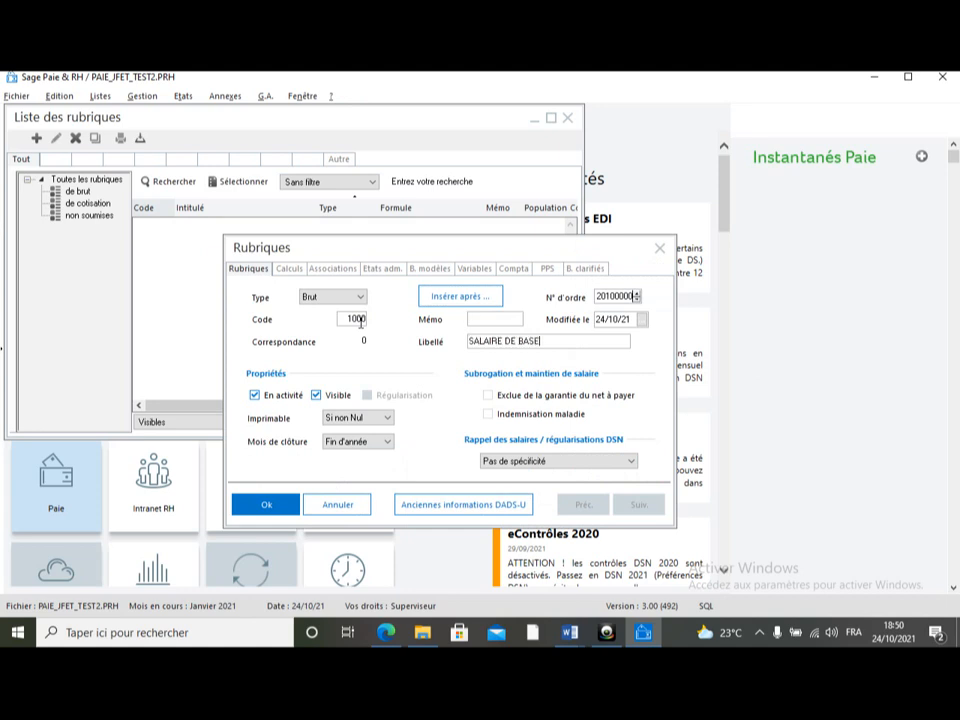
Step: Set the item's formula to Montant pris tel quel with amount SALBASE, save it and close the item list
left_click(290, 269)
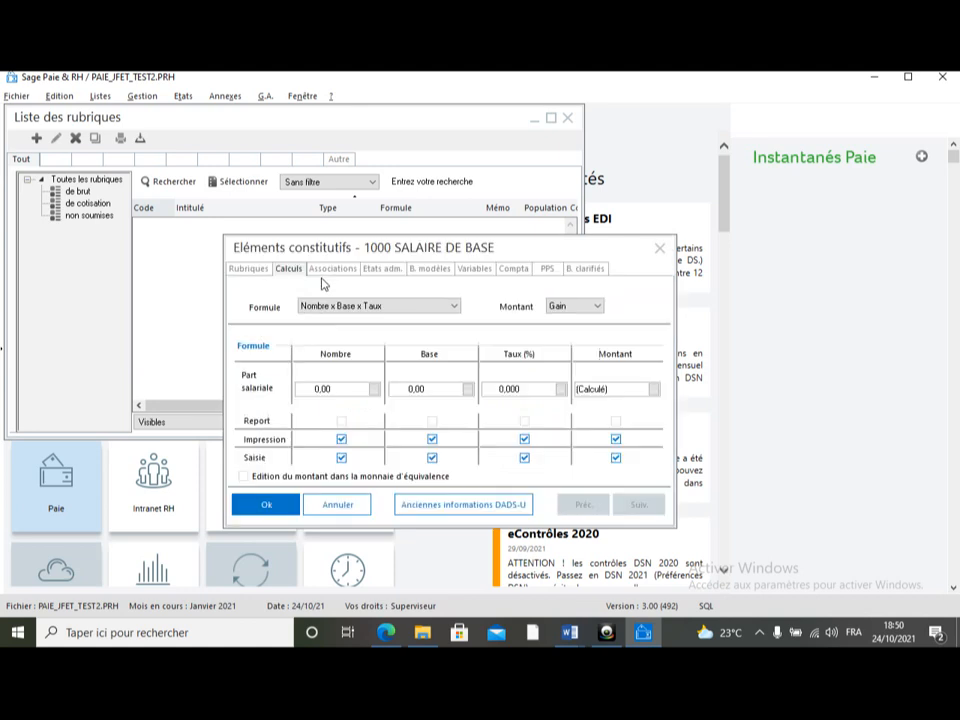
left_click(452, 306)
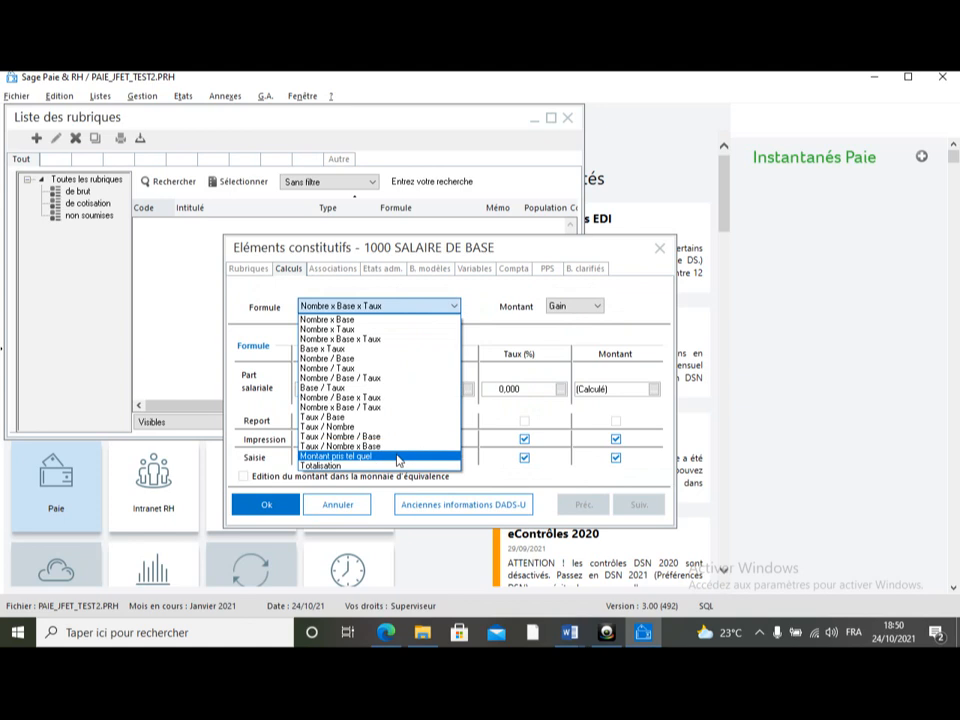
left_click(396, 456)
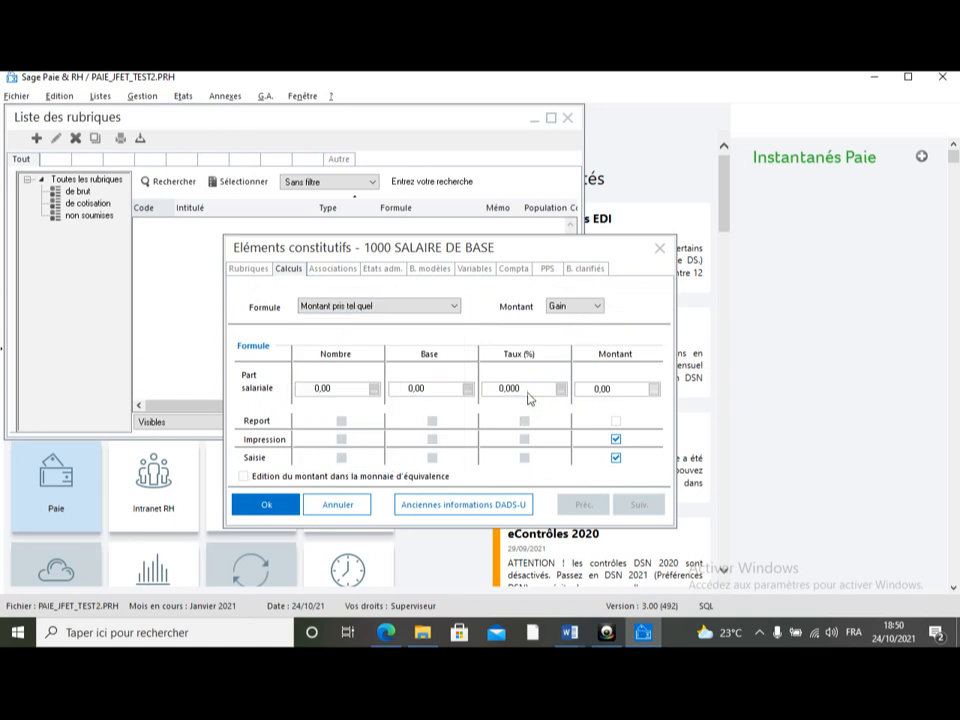
double_click(618, 392)
type("SALBASE")
left_click(616, 422)
left_click(264, 506)
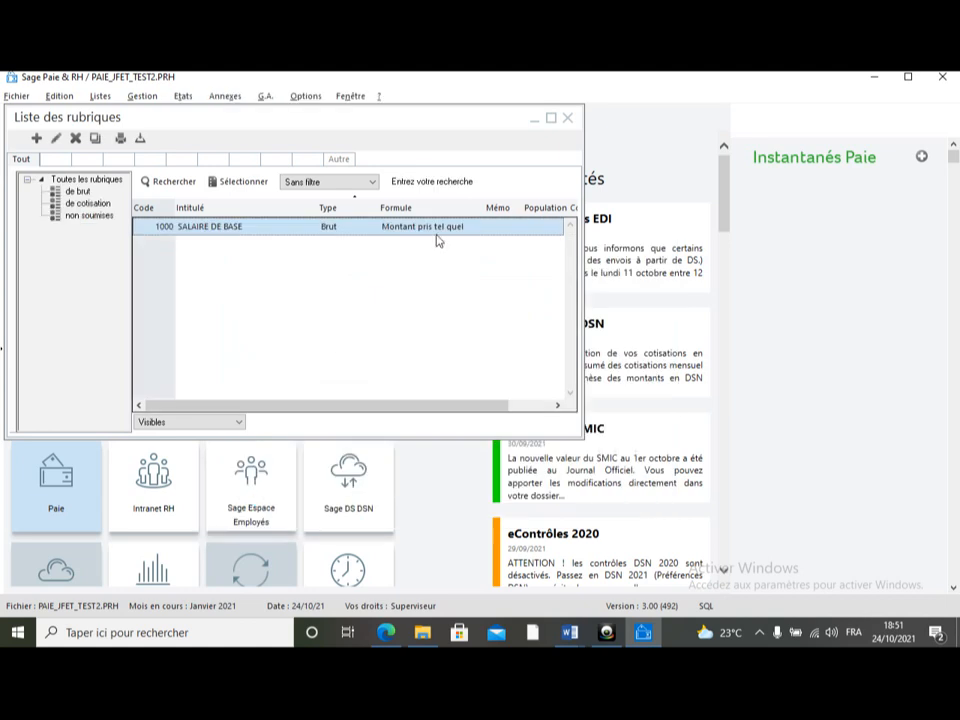
left_click(567, 119)
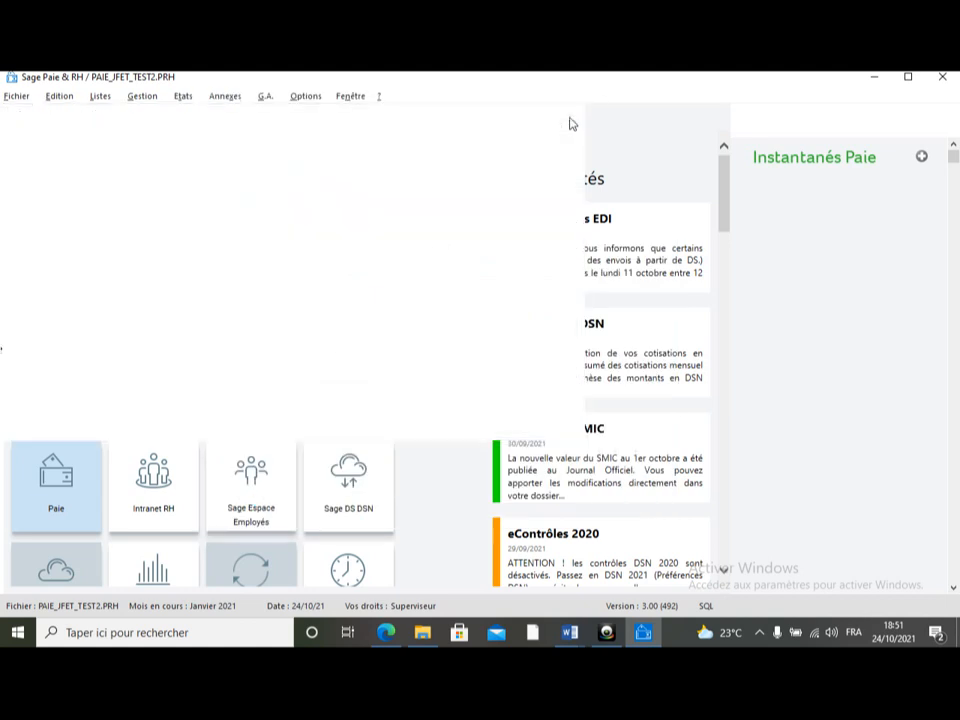
Step: Try again to calculate the payslips for January 2021, then cancel the calculation window
left_click(113, 100)
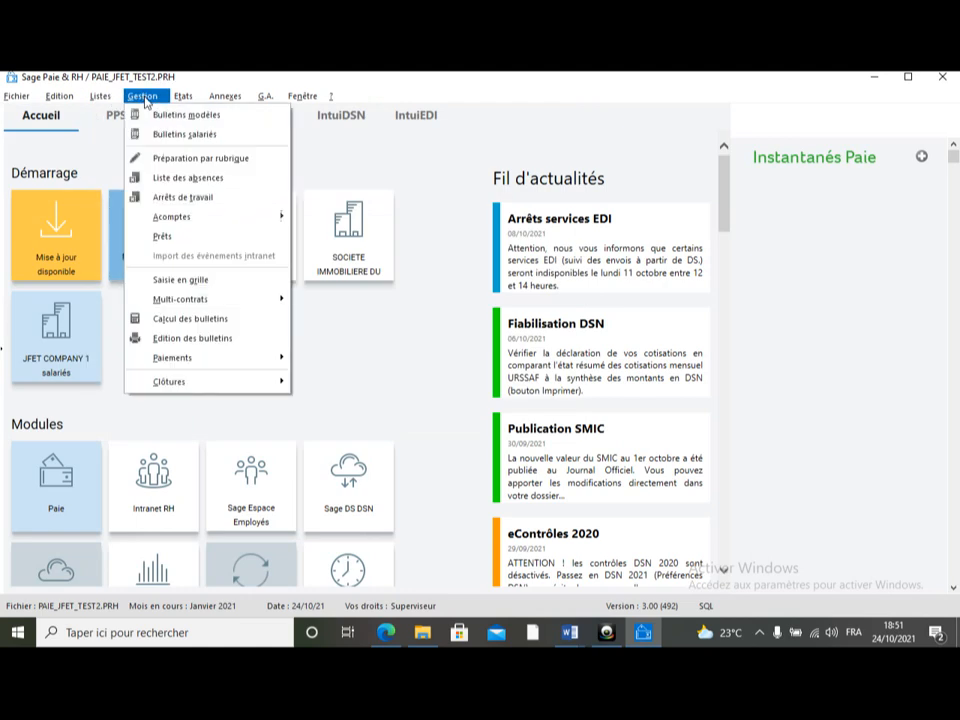
left_click(189, 327)
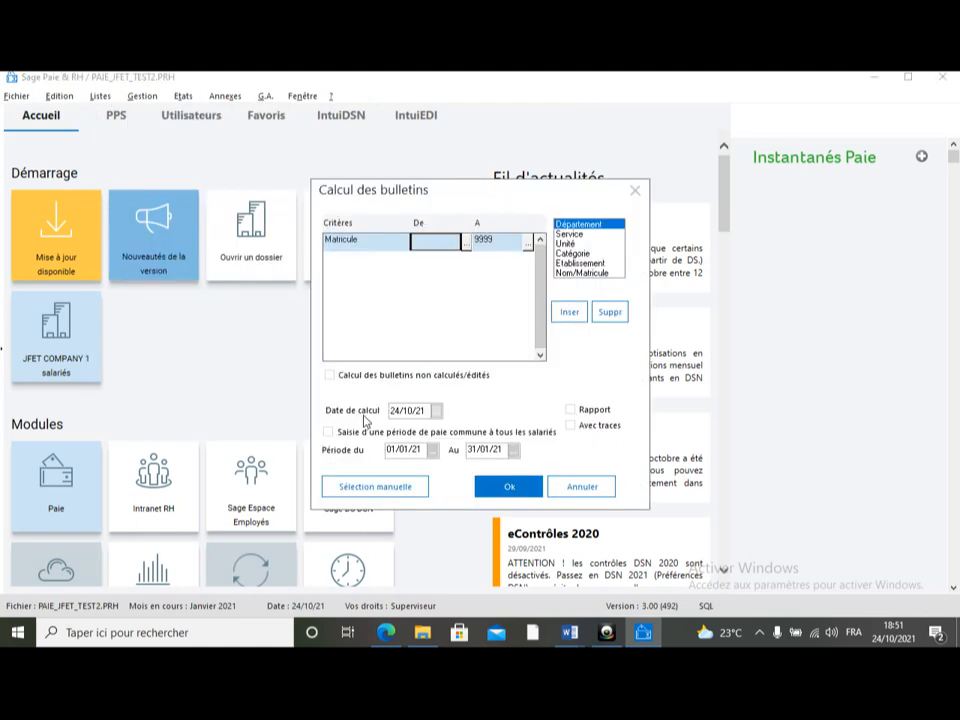
left_click(512, 484)
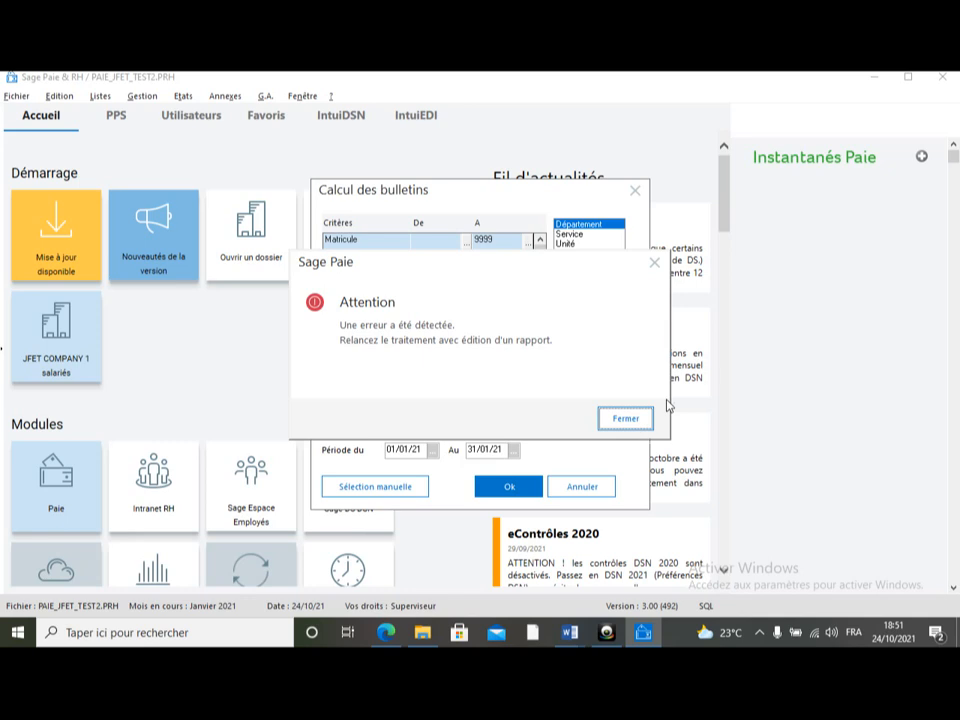
left_click(637, 418)
left_click(587, 486)
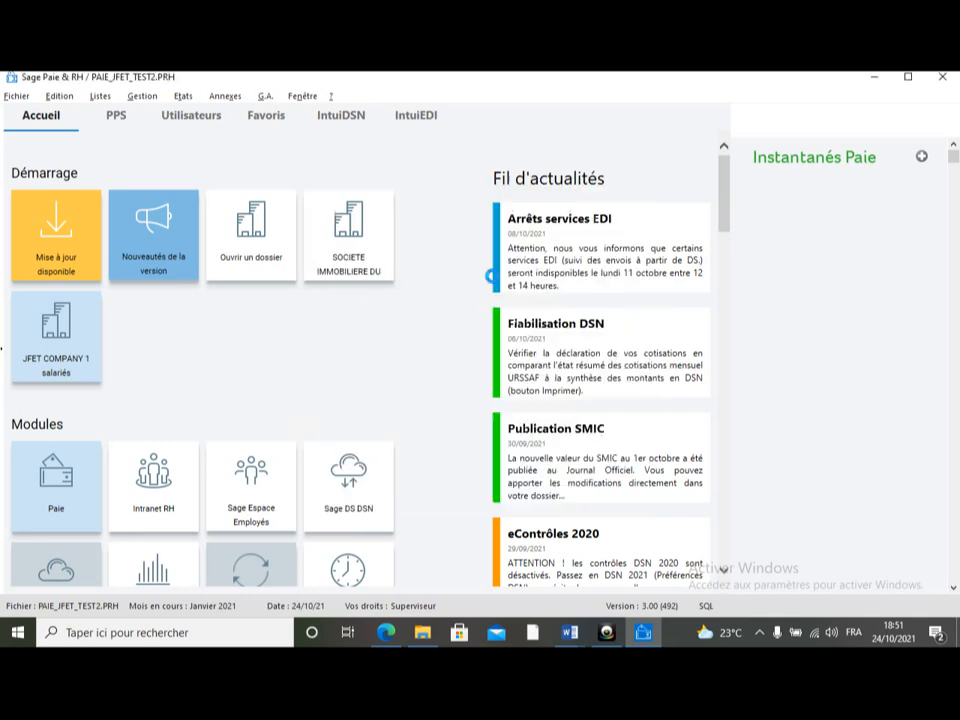
Step: Preview the control journal (Journal de contrôle) for the period ending 31/01/21, then close the preview and dialog
left_click(193, 100)
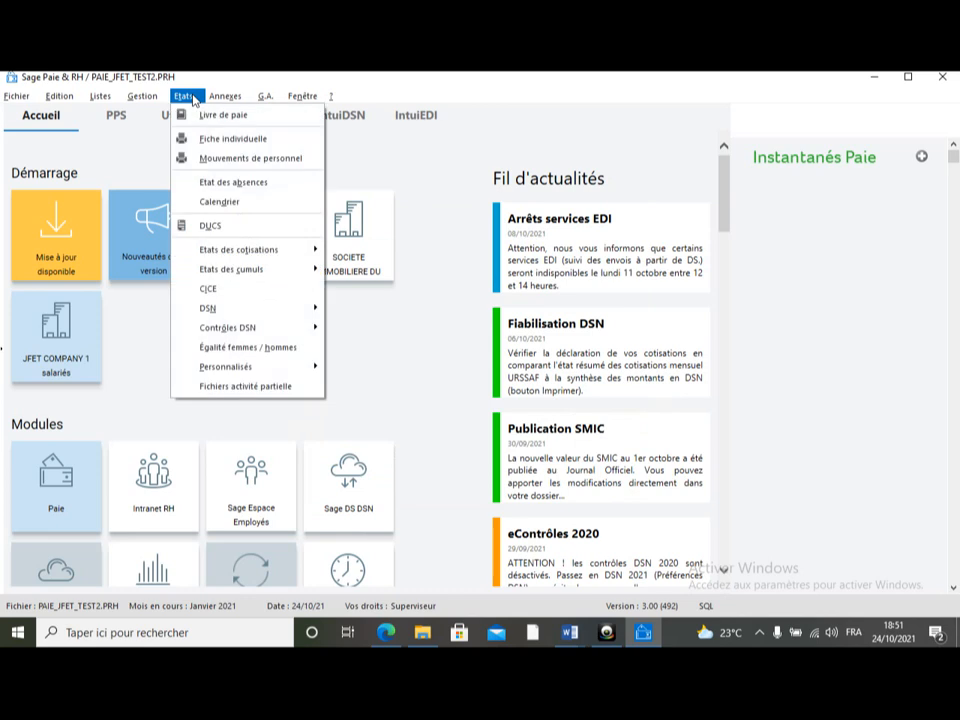
mouse_move(227, 98)
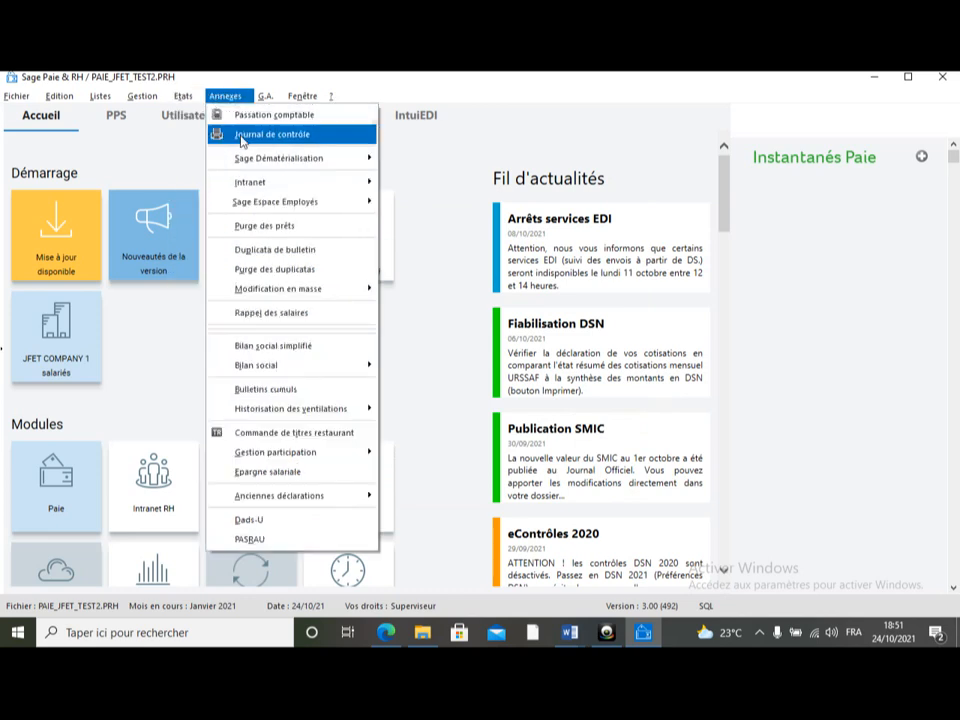
left_click(242, 135)
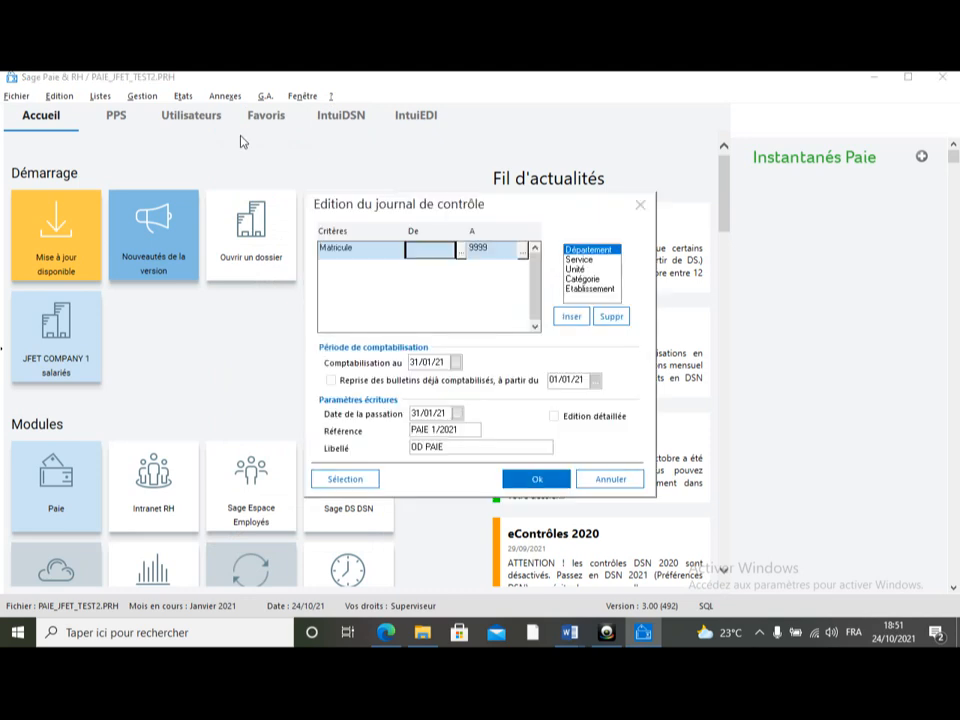
left_click(535, 482)
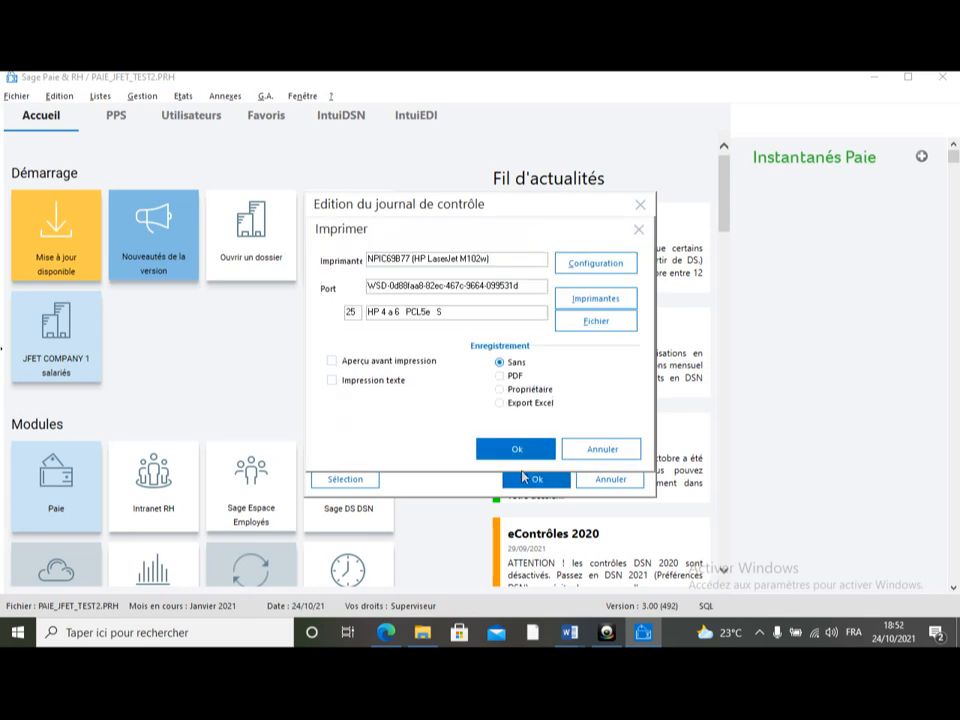
left_click(401, 369)
left_click(516, 450)
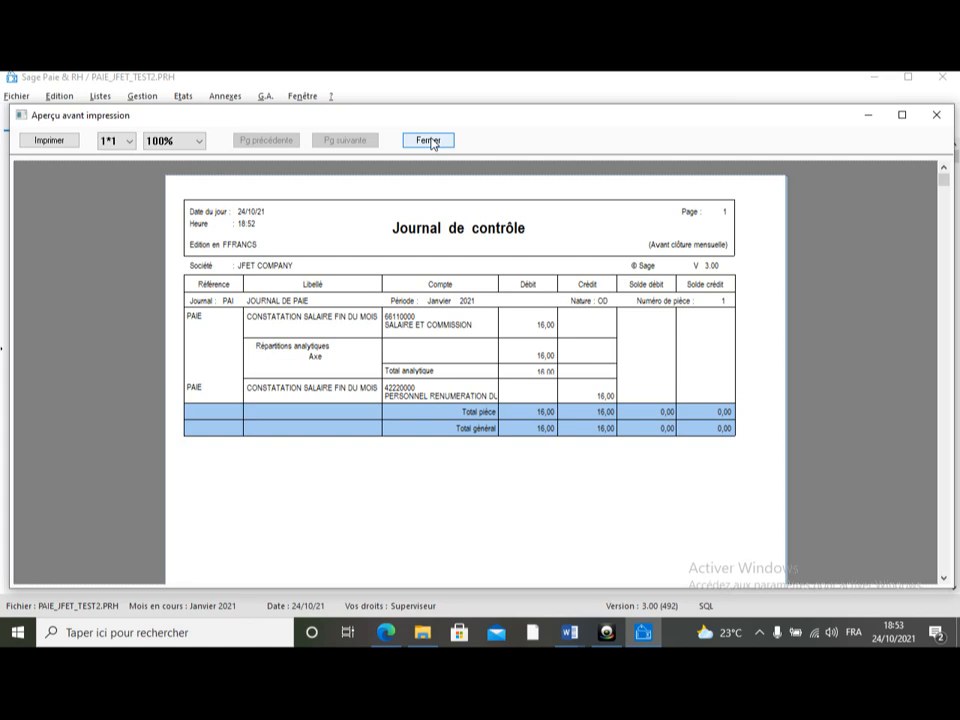
left_click(935, 115)
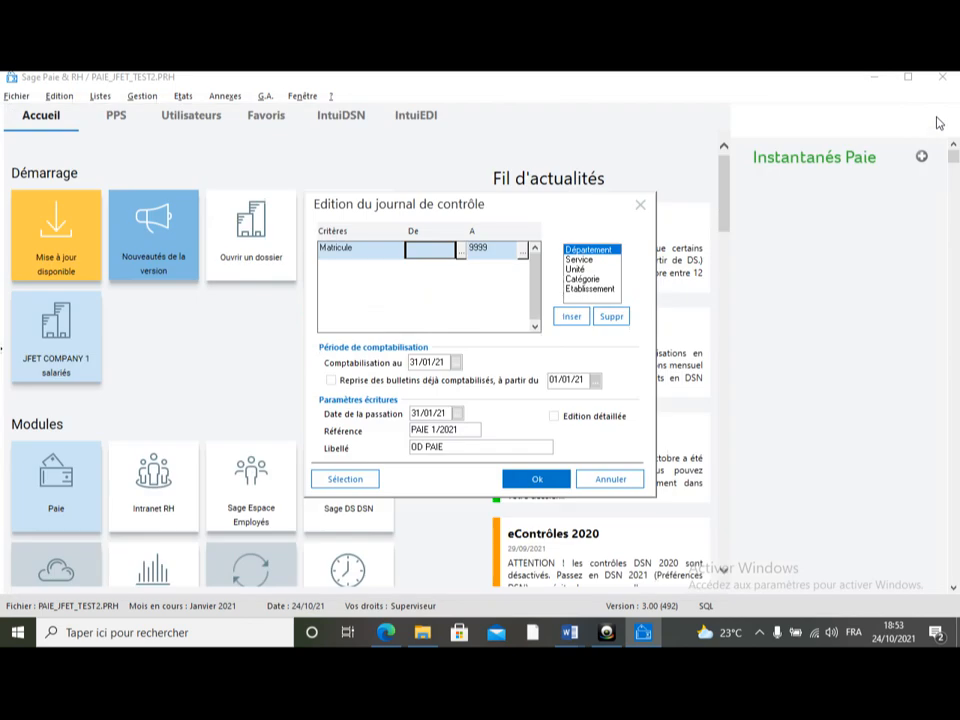
left_click(640, 208)
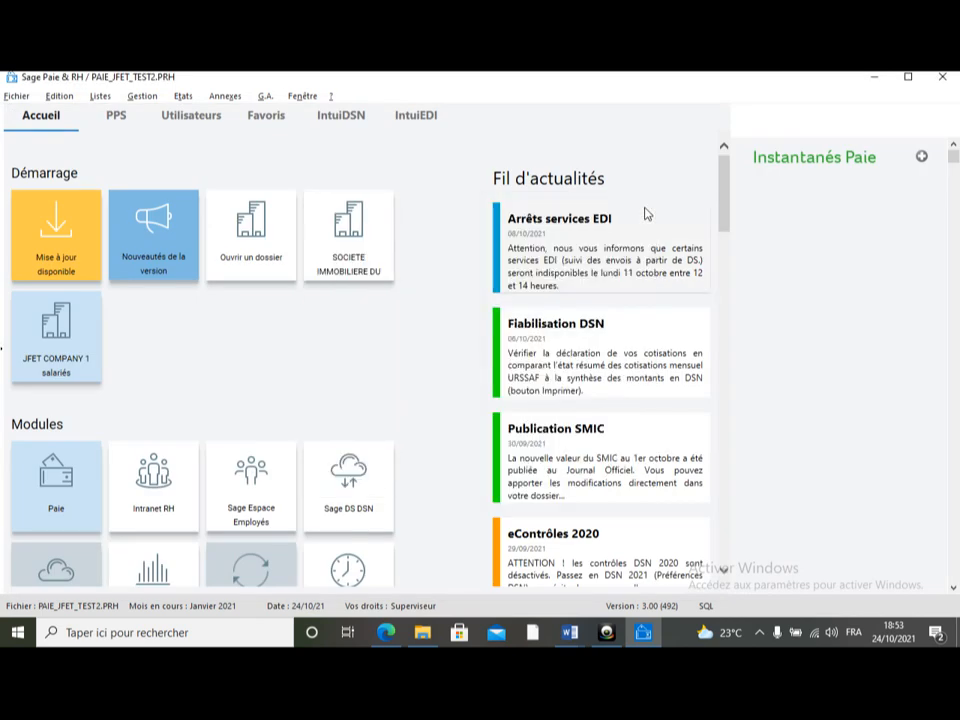